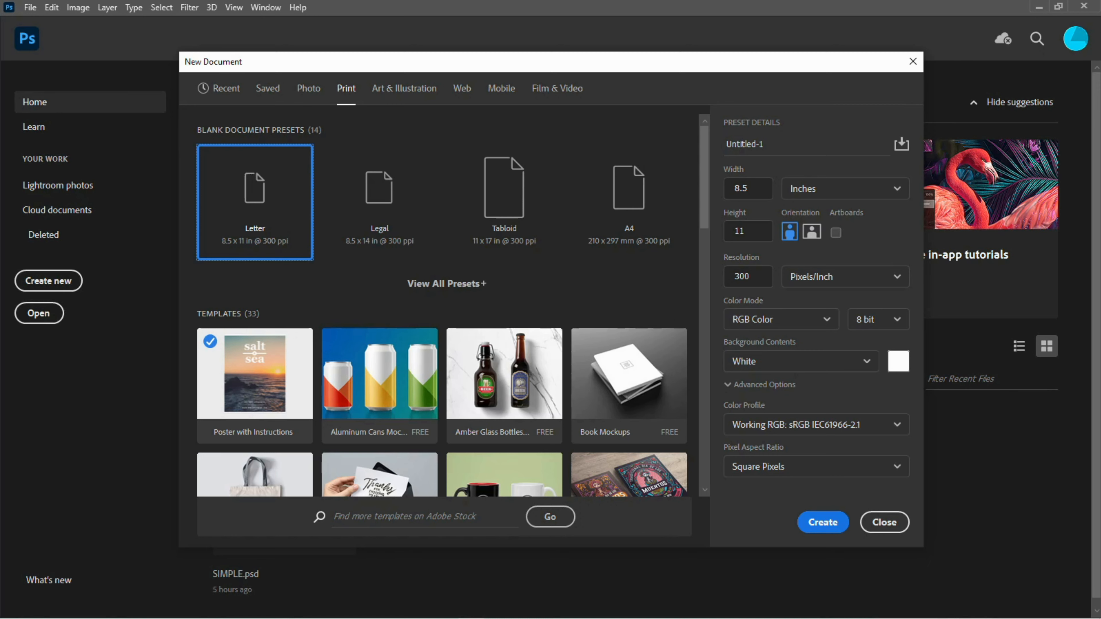
Step: Create a print document from the A5 preset in landscape orientation, 210 x 148 mm at 300 pixels/inch
click(473, 283)
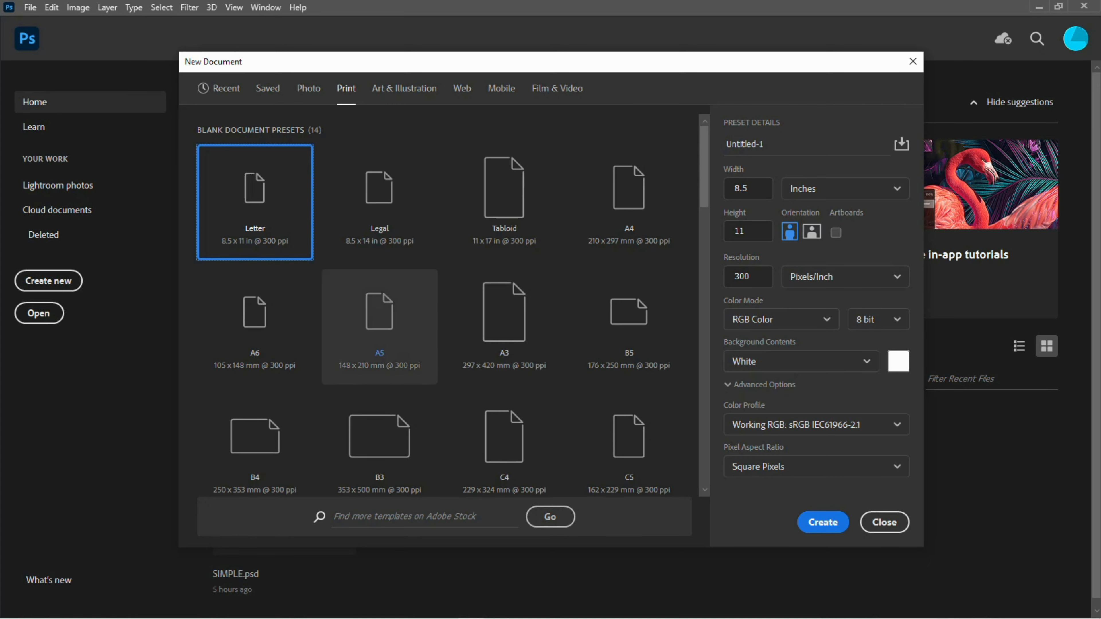
click(379, 317)
click(812, 232)
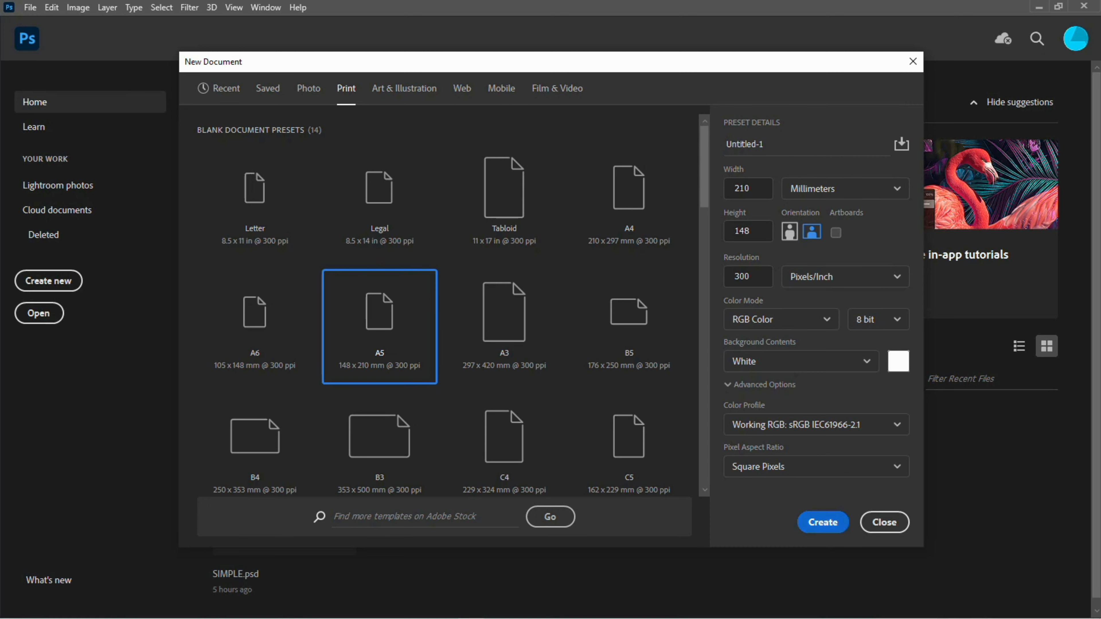
click(884, 522)
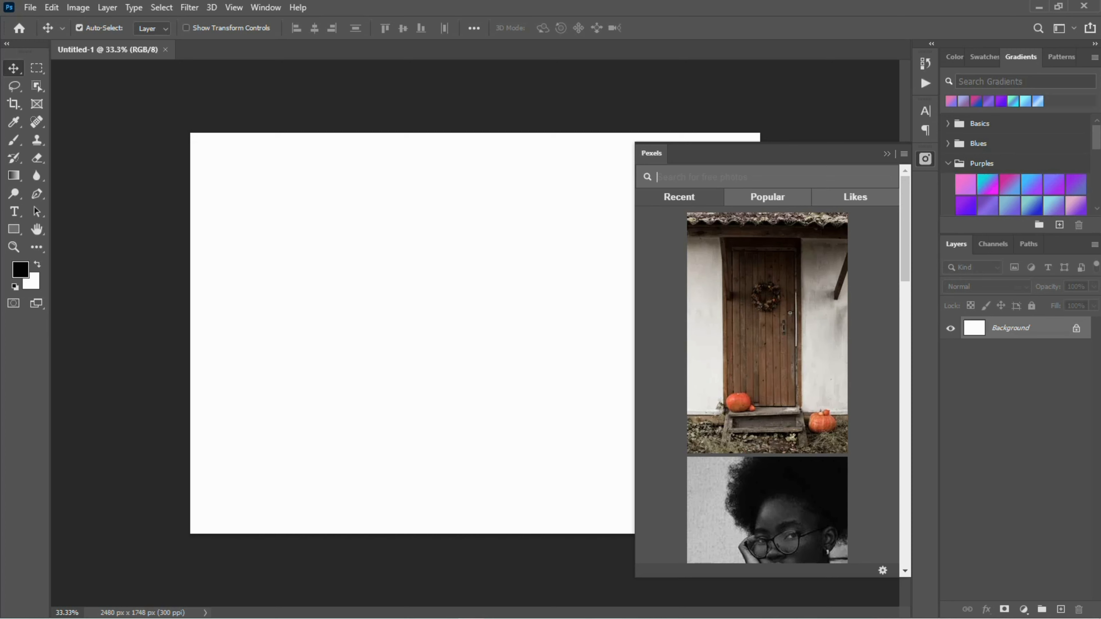
Step: Search the Pexels stock photos for "people" and insert the photo of the person in black playing soccer on grass
text(people)
key(Return)
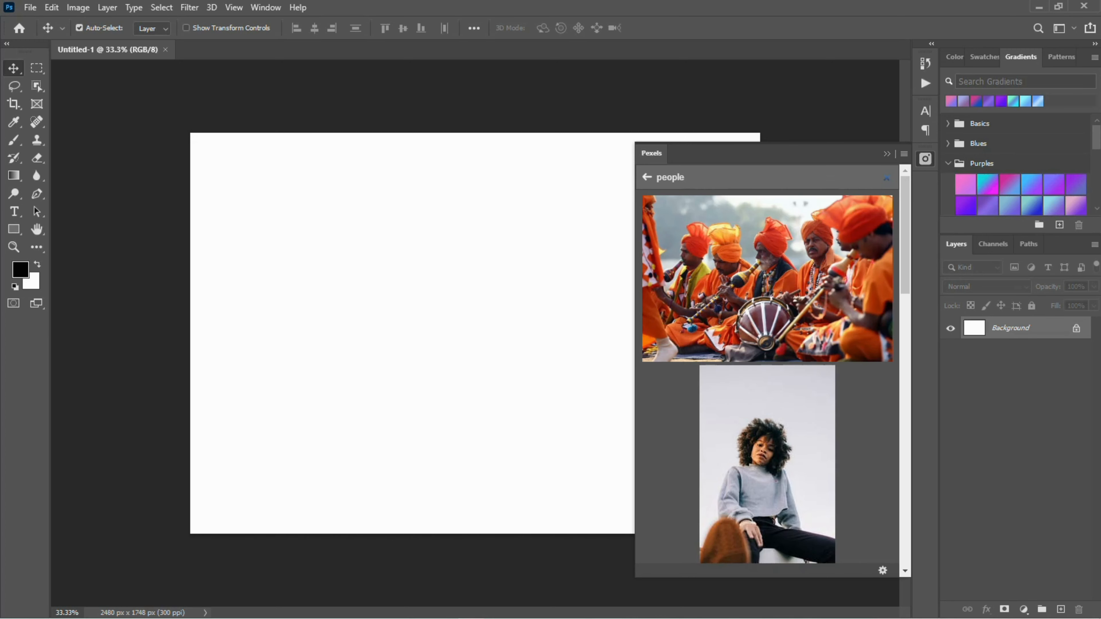
scroll(767, 377, down, 12)
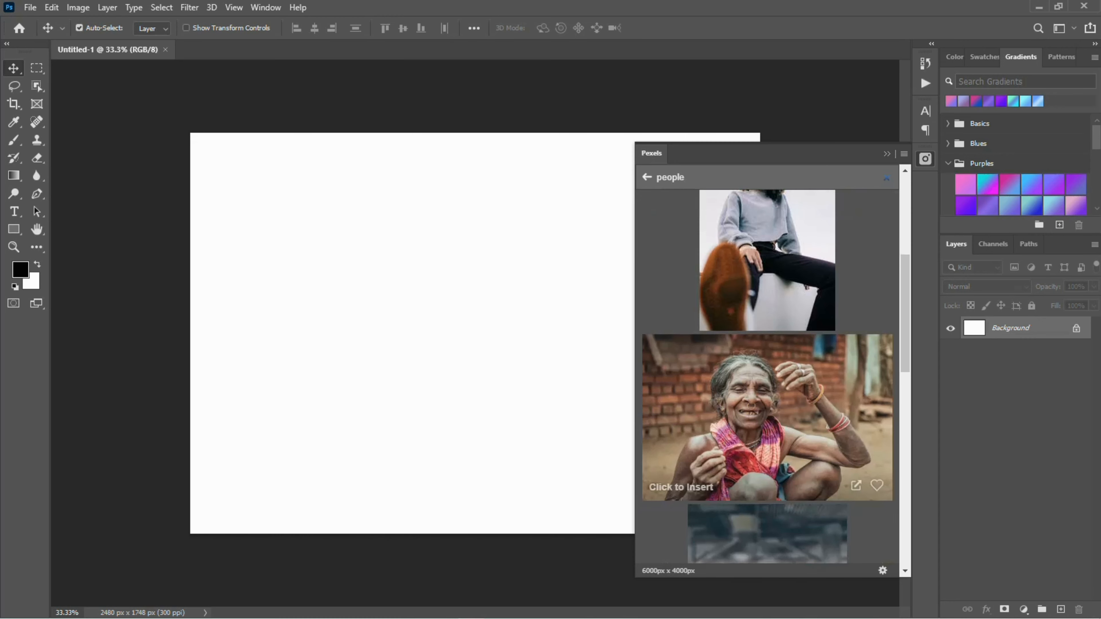
scroll(767, 377, down, 10)
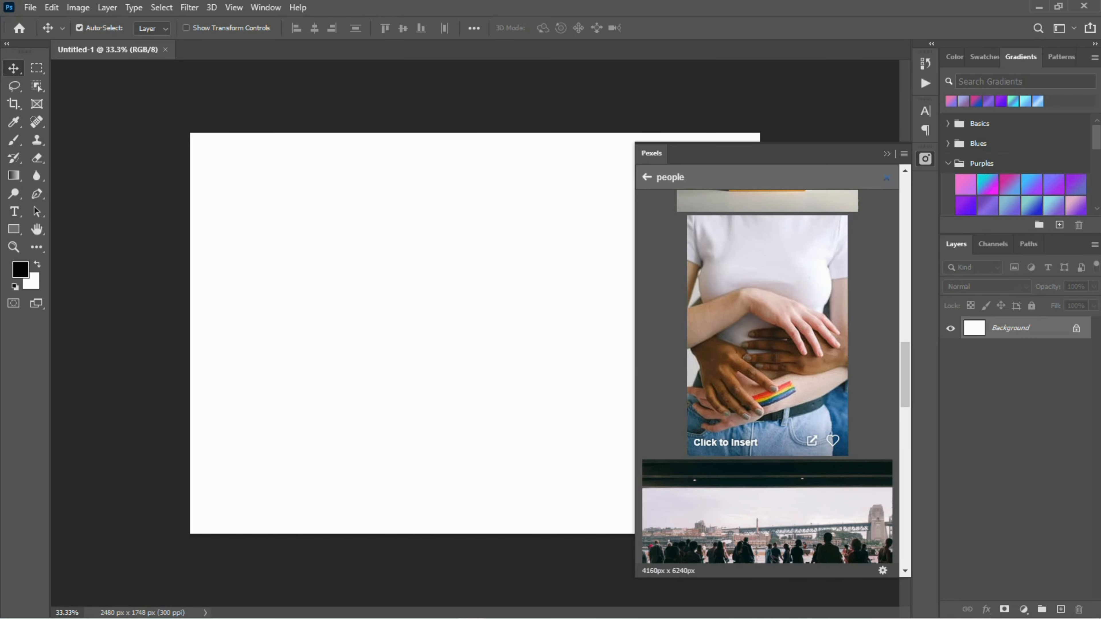
scroll(767, 378, down, 10)
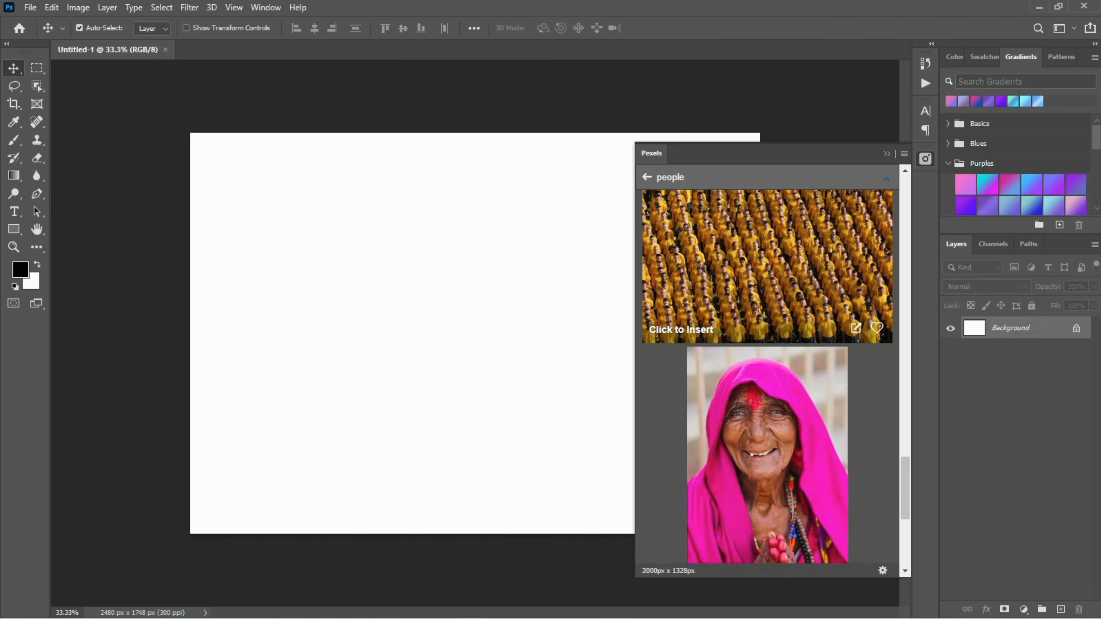
scroll(767, 424, down, 10)
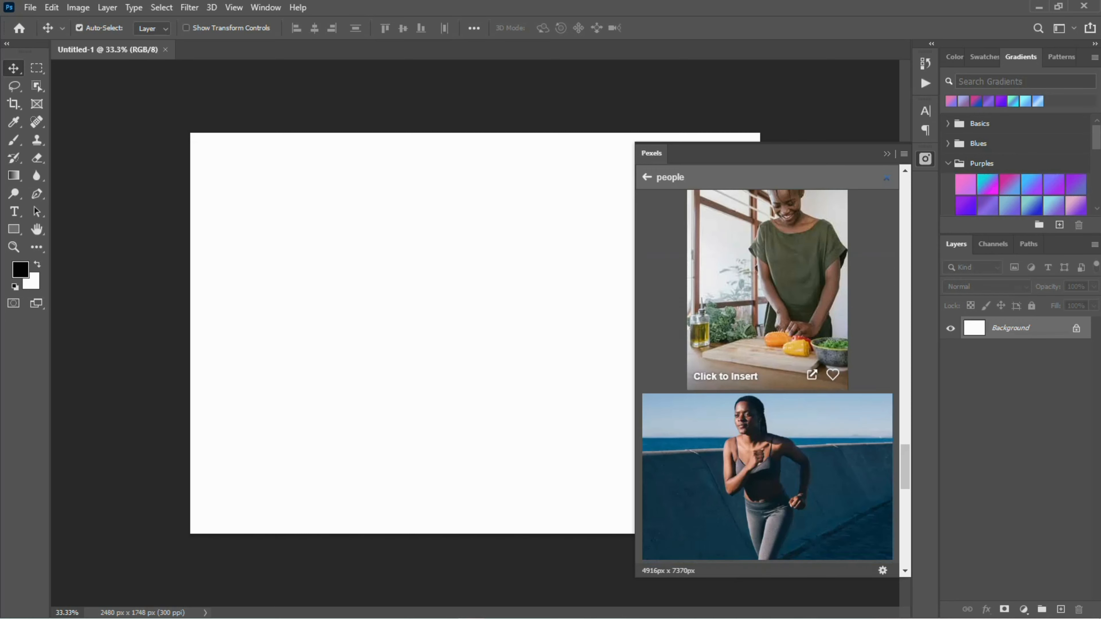
scroll(767, 425, down, 5)
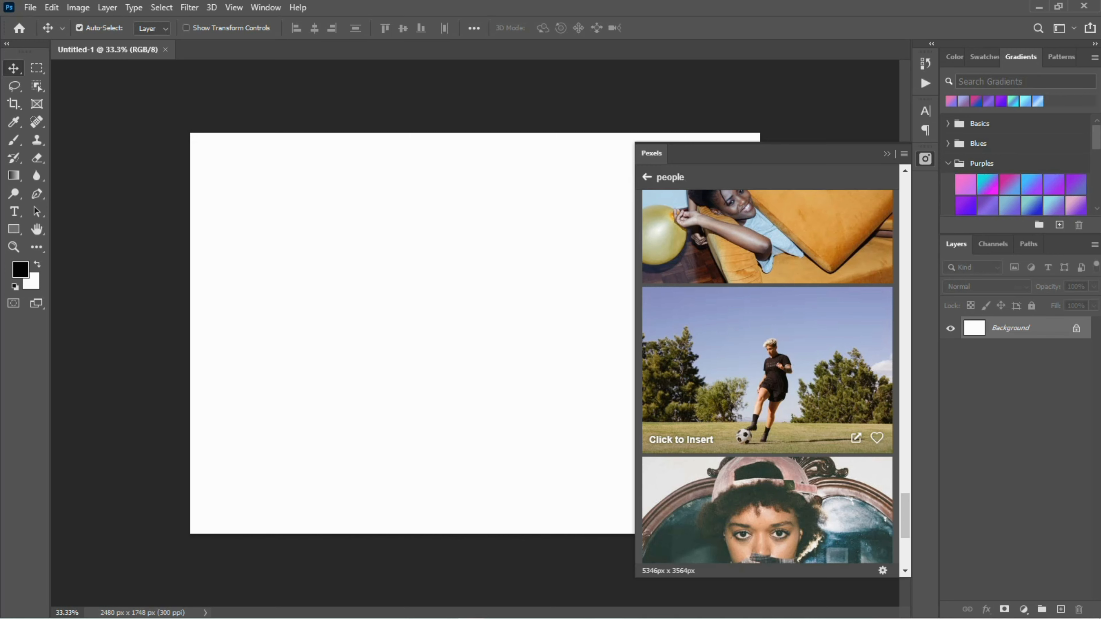
click(767, 425)
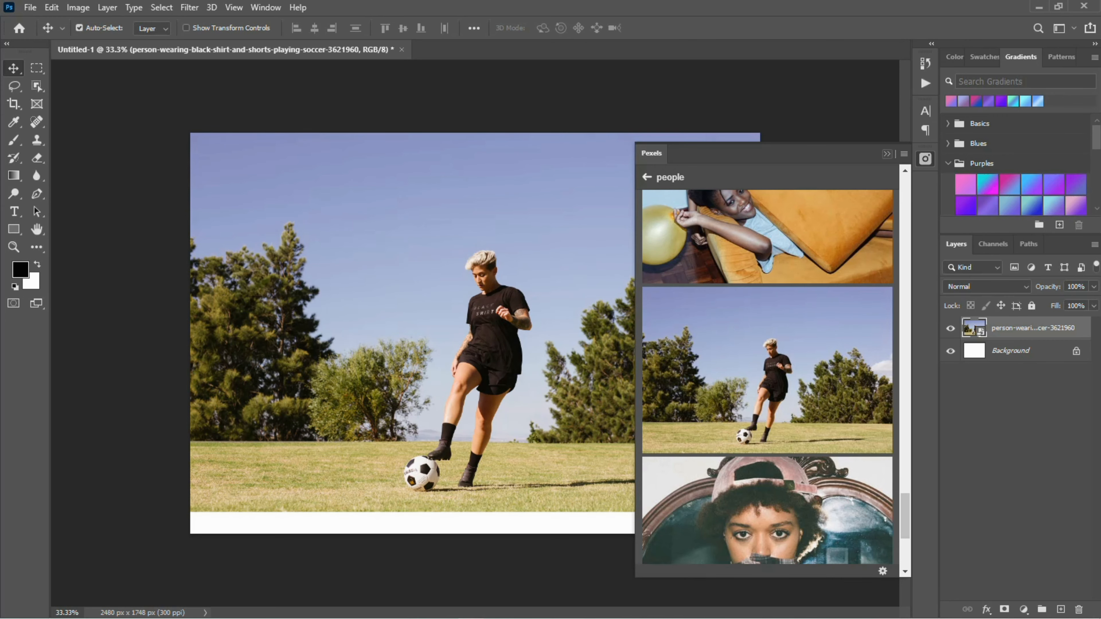
click(886, 154)
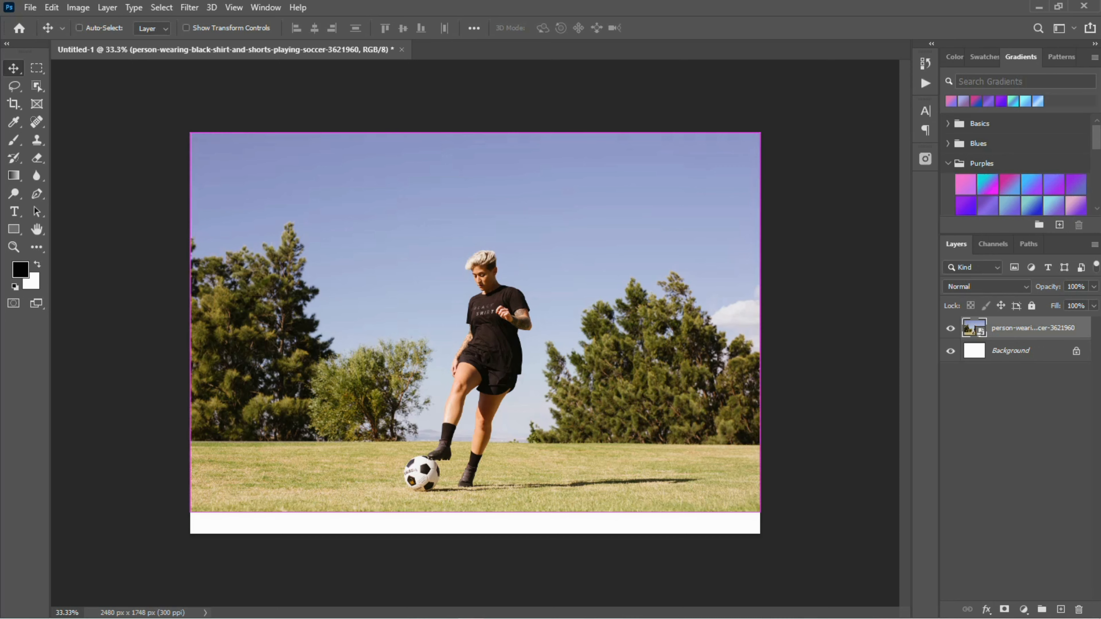
Step: Scale the soccer photo to about 49.74% and position it so it covers the whole canvas
key(ctrl+t)
drag(760, 511, 801, 539)
drag(649, 405, 639, 401)
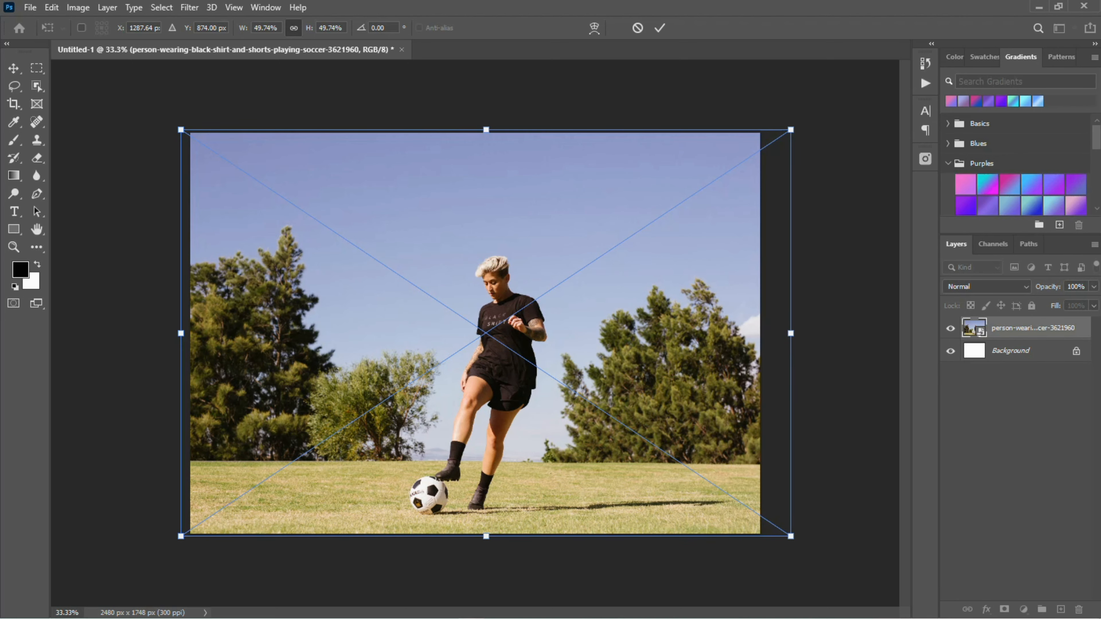
click(659, 27)
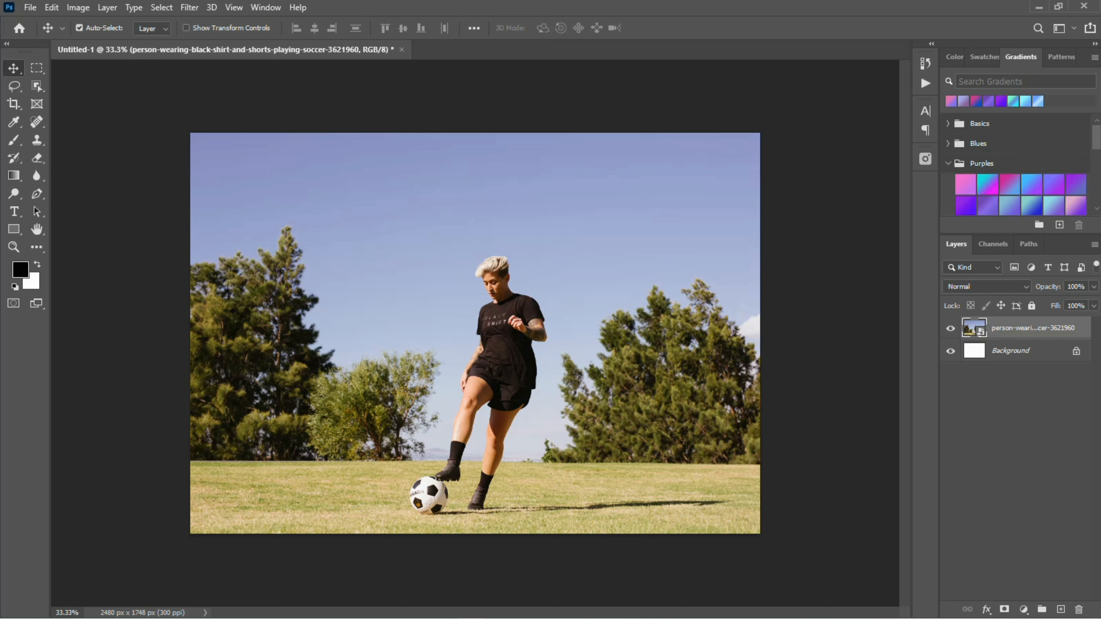
Step: Start Sky Replacement on the soccer photo and expand only the Blue Skies group of sky presets
click(51, 7)
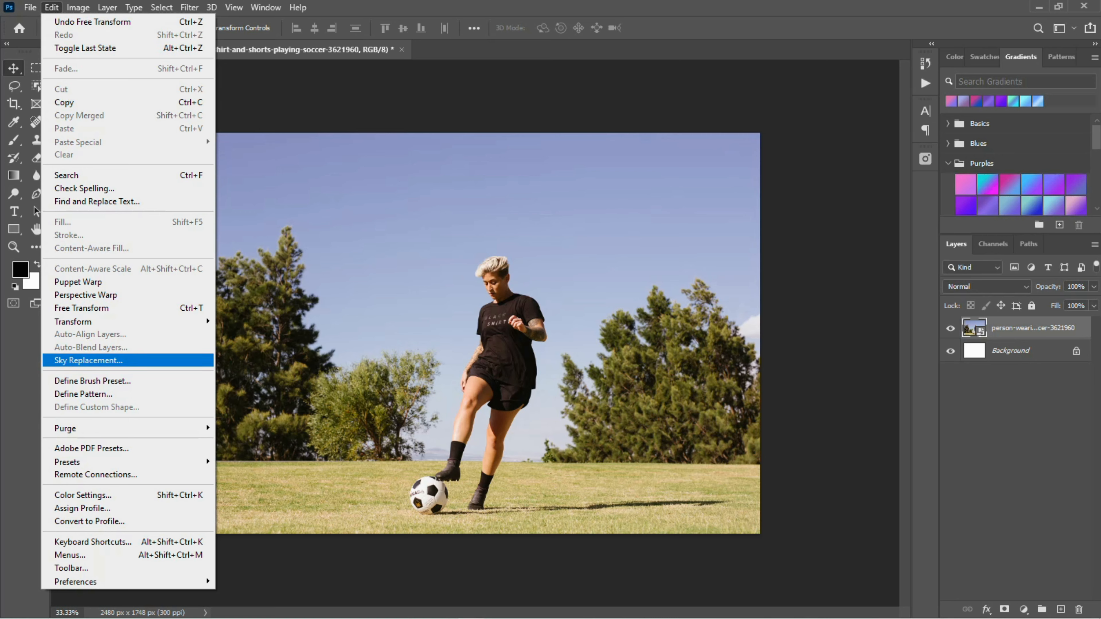
click(88, 361)
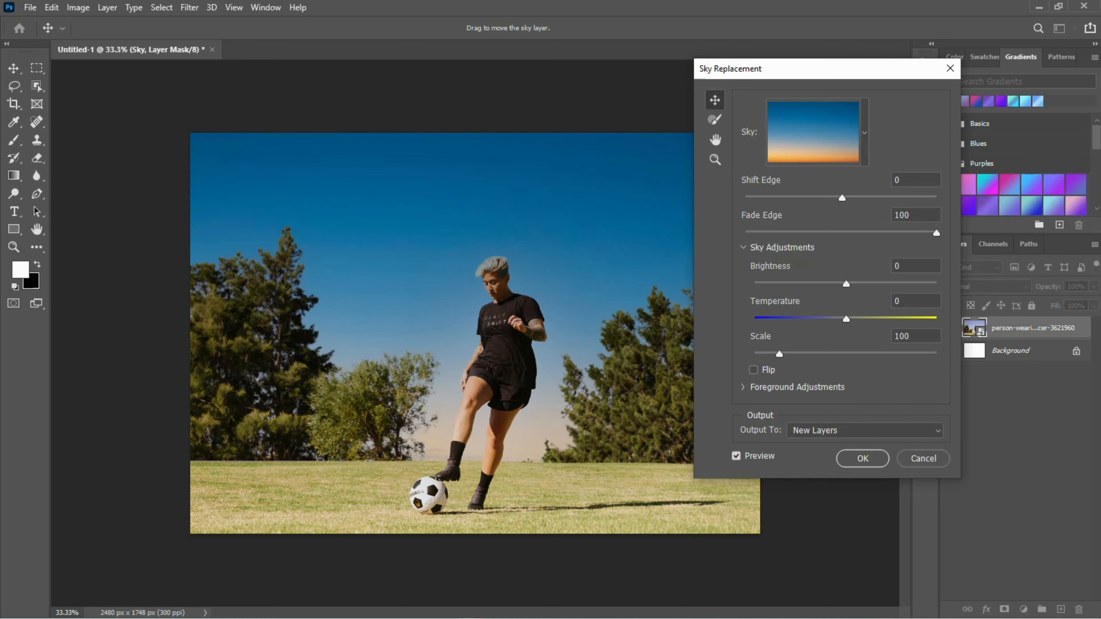
click(864, 132)
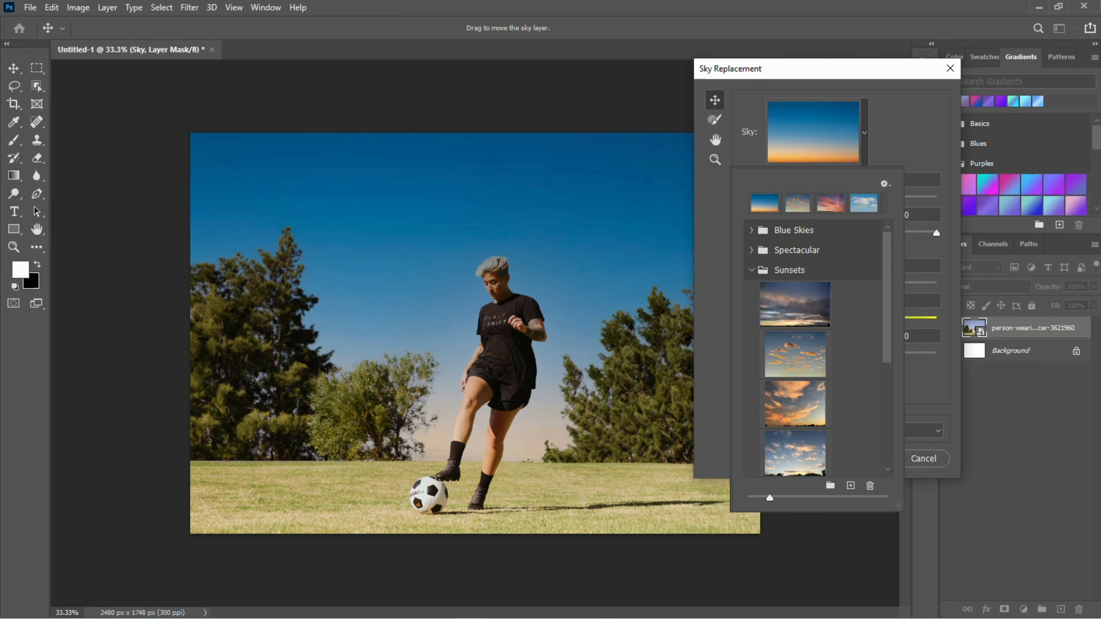
click(751, 270)
click(793, 230)
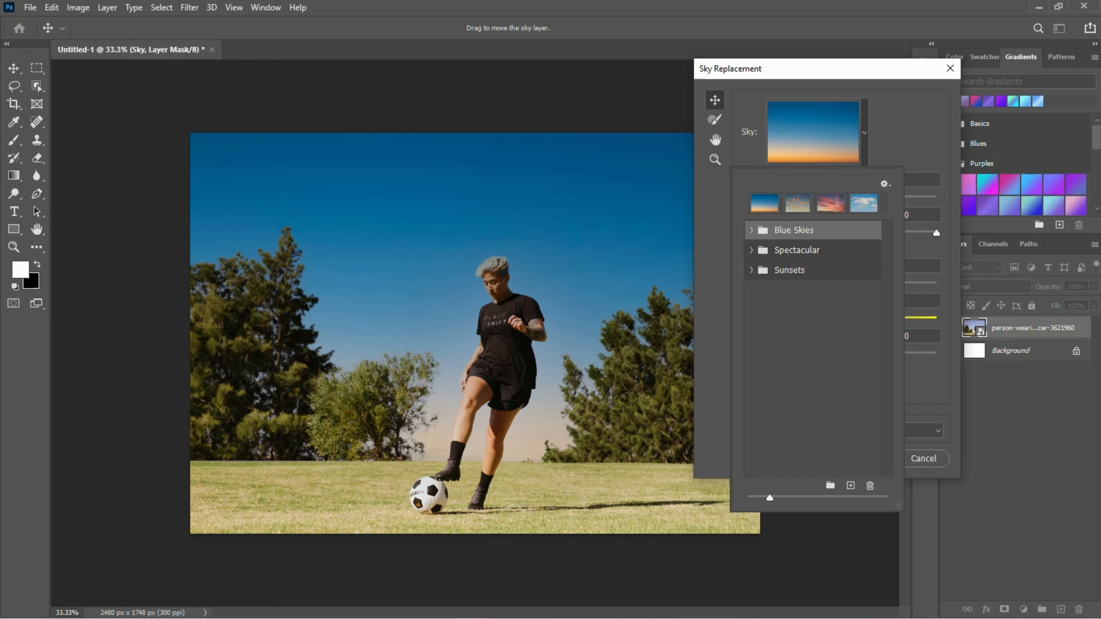
click(751, 230)
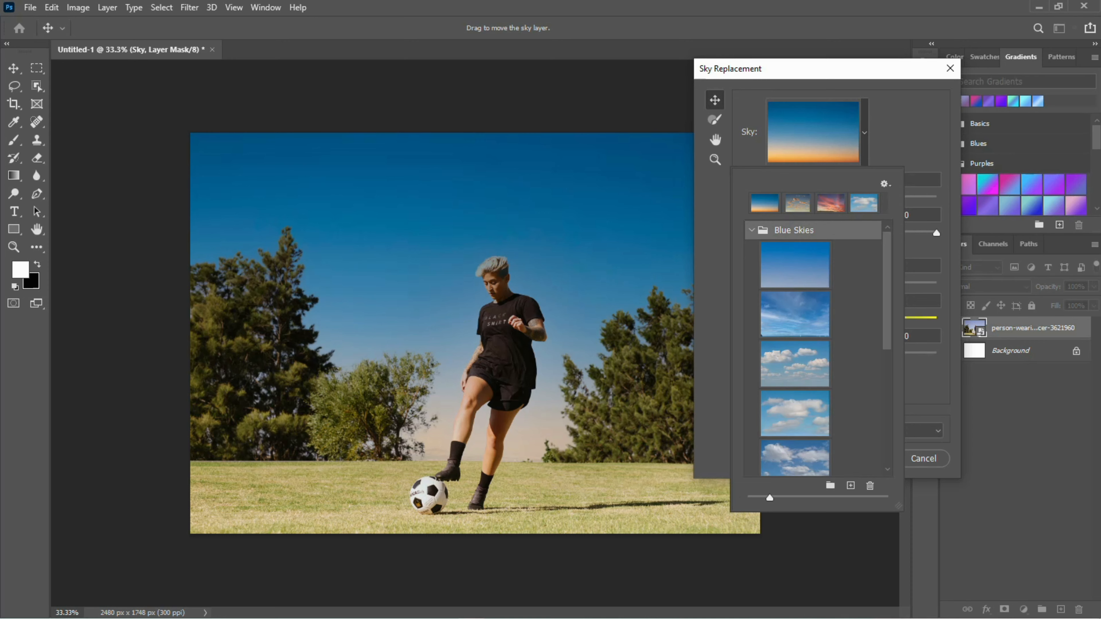
Step: Try several cloudy Blue Skies presets as the replacement sky, including the one with small rippled clouds
scroll(817, 347, down, 1)
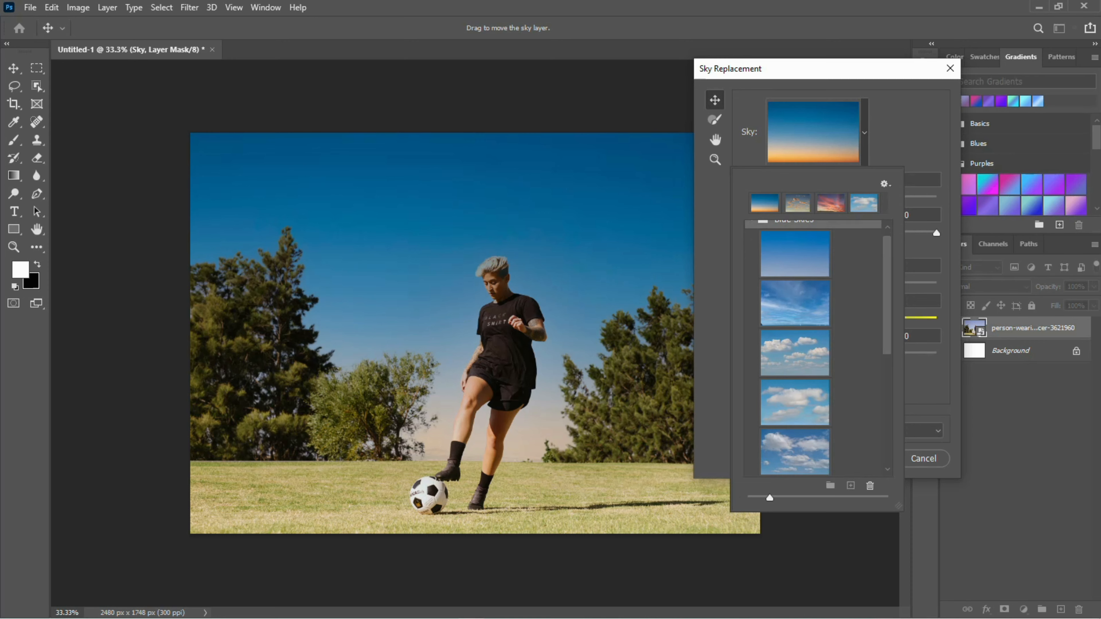
click(793, 365)
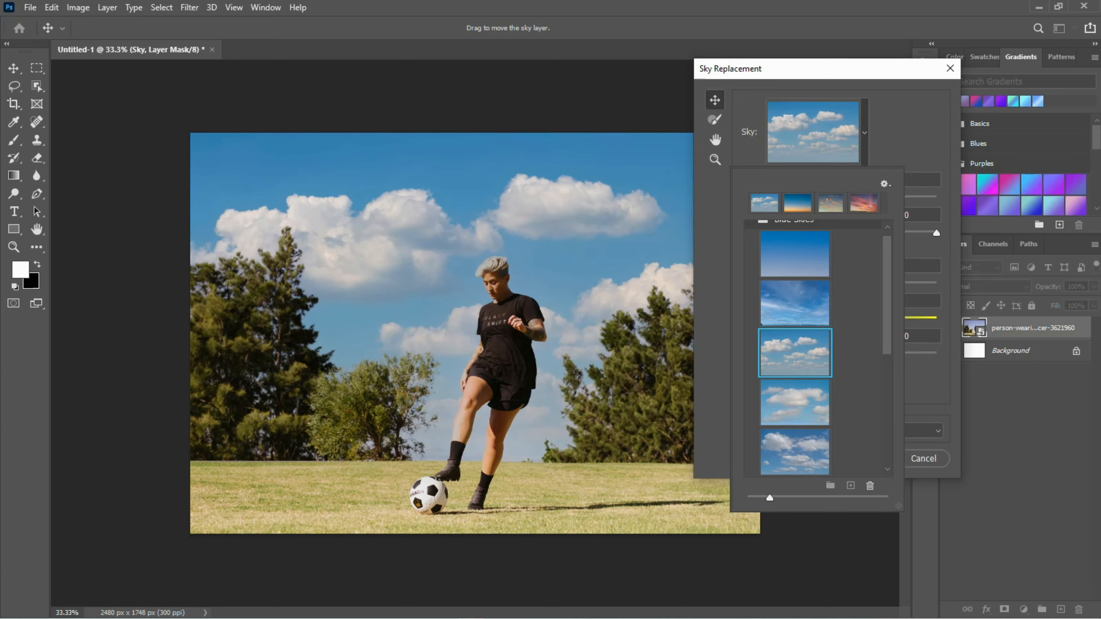
click(794, 402)
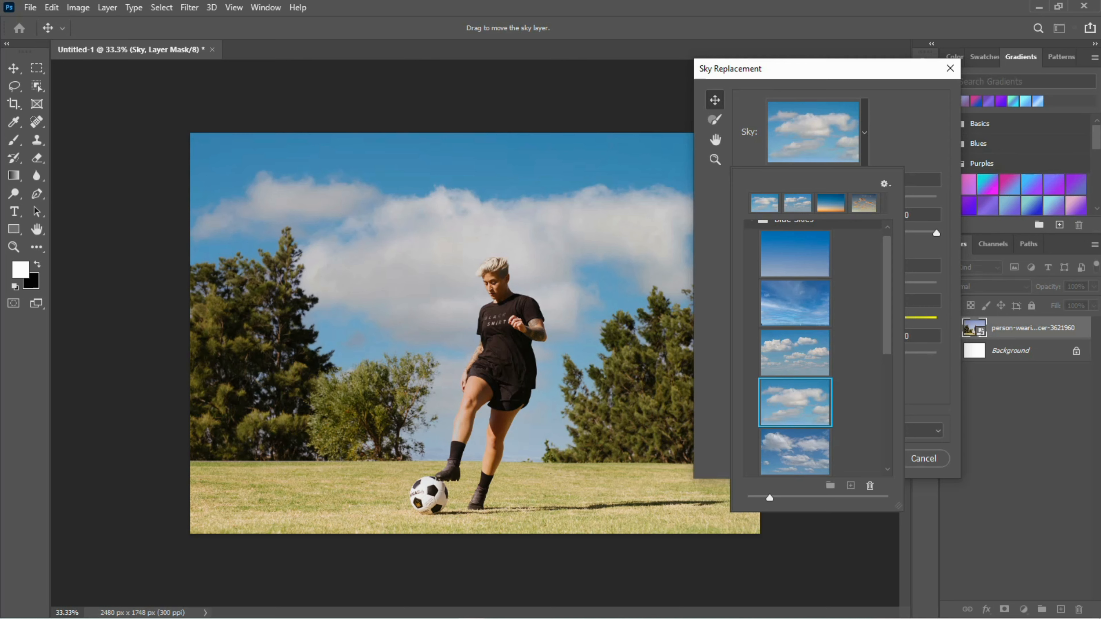
click(795, 452)
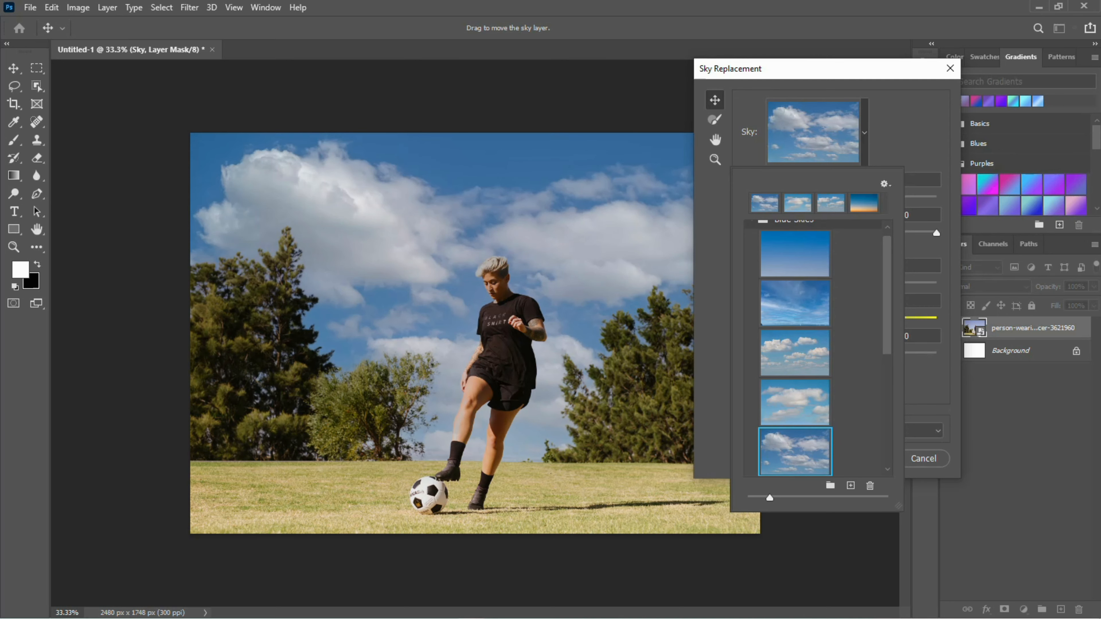
scroll(795, 347, down, 3)
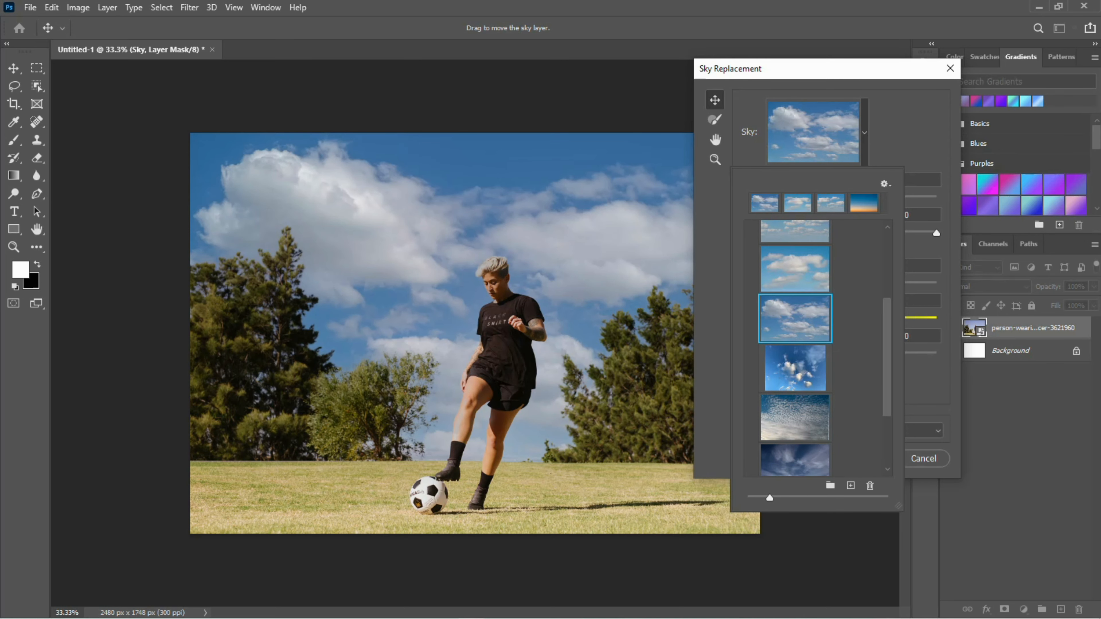
scroll(795, 346, down, 1)
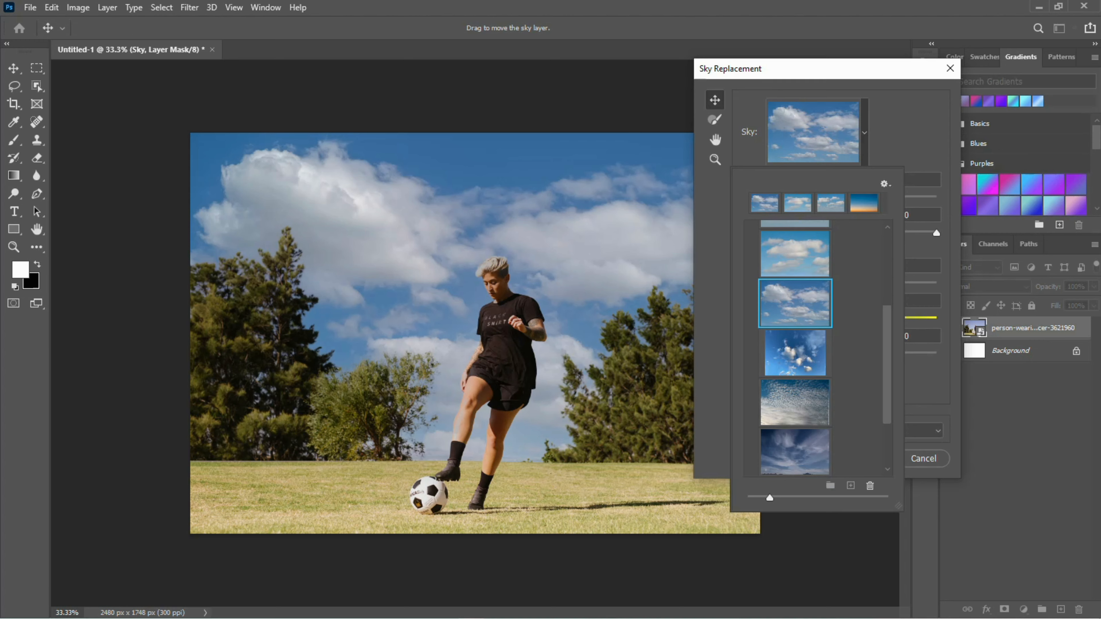
click(793, 403)
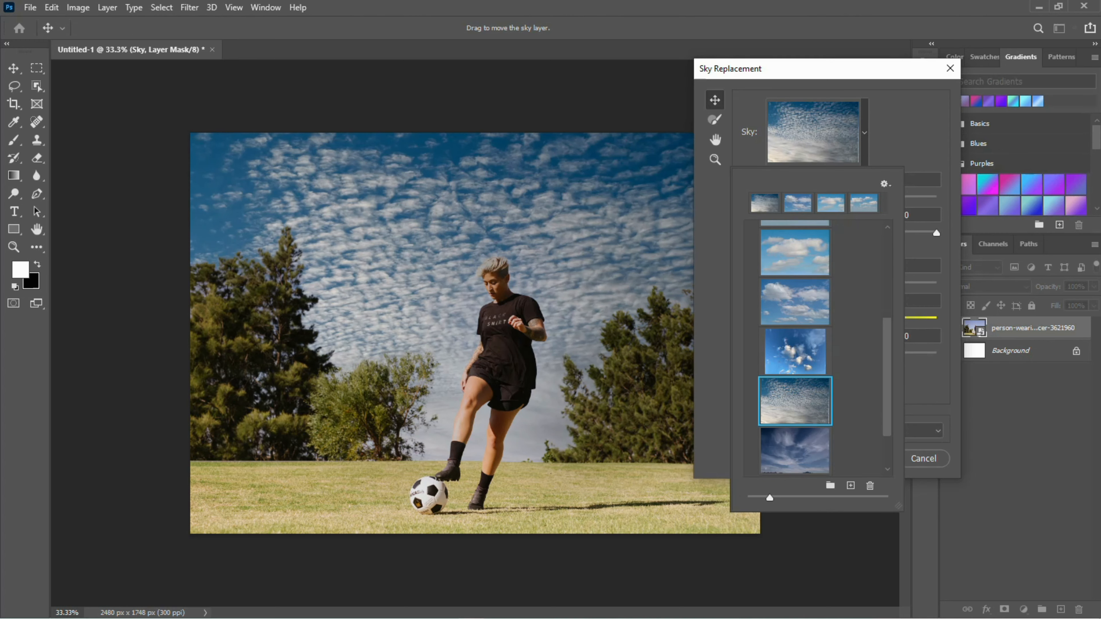
Step: Choose the last Blue Skies preset, the portrait-format deep blue sky with wispy white clouds
scroll(795, 347, down, 2)
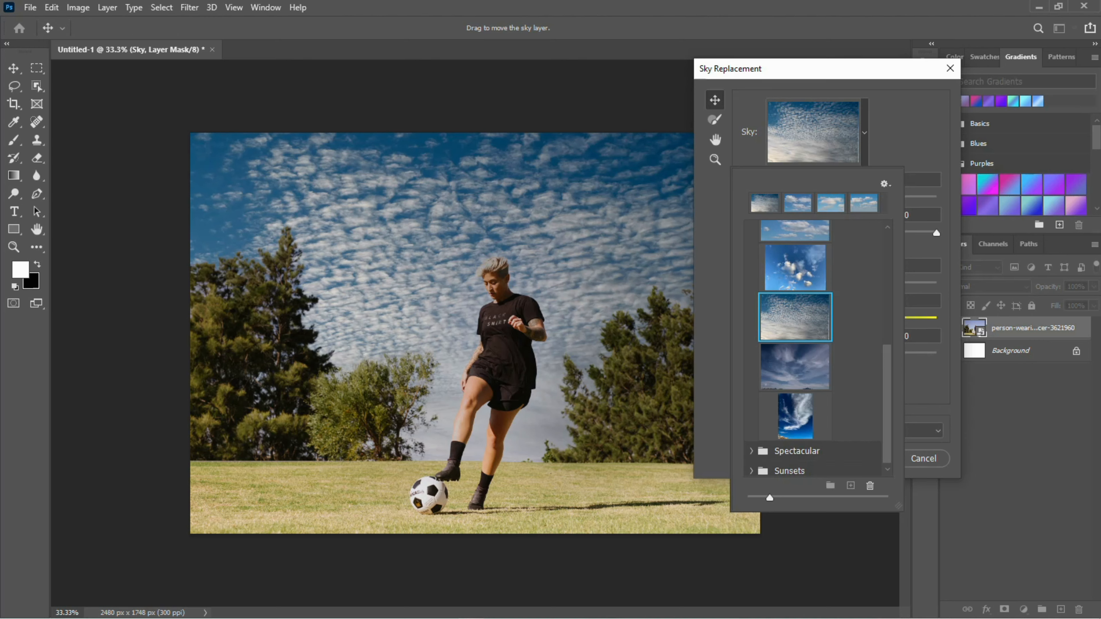
click(795, 415)
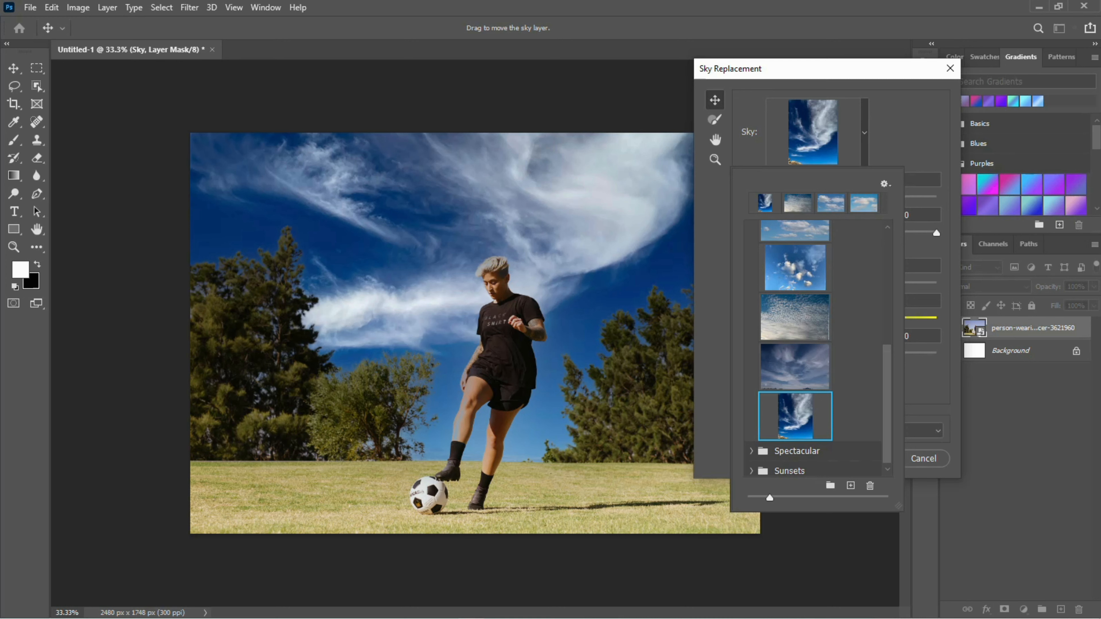
key(Return)
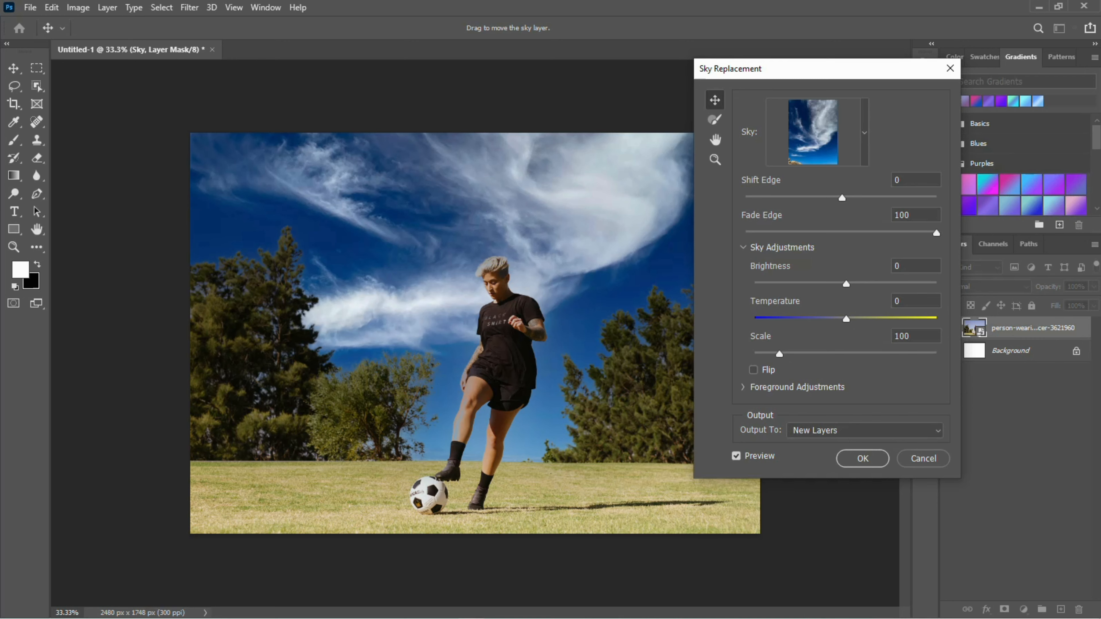
Step: Set the foreground's Lighting Adjustment to 39 and its Color Adjustment to 59
click(742, 386)
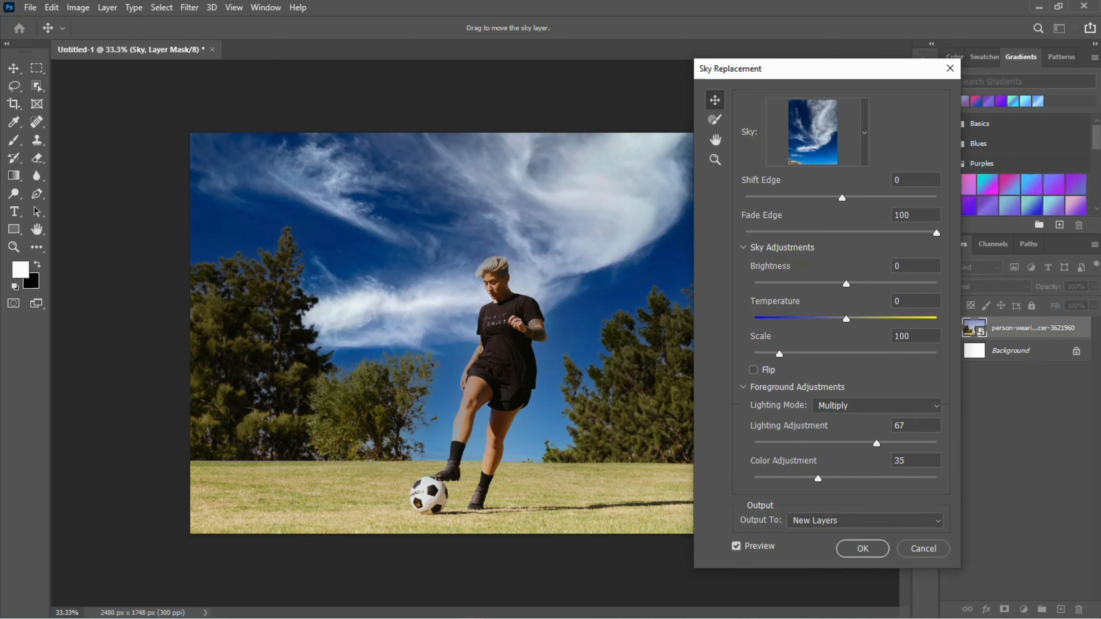
drag(876, 443, 826, 444)
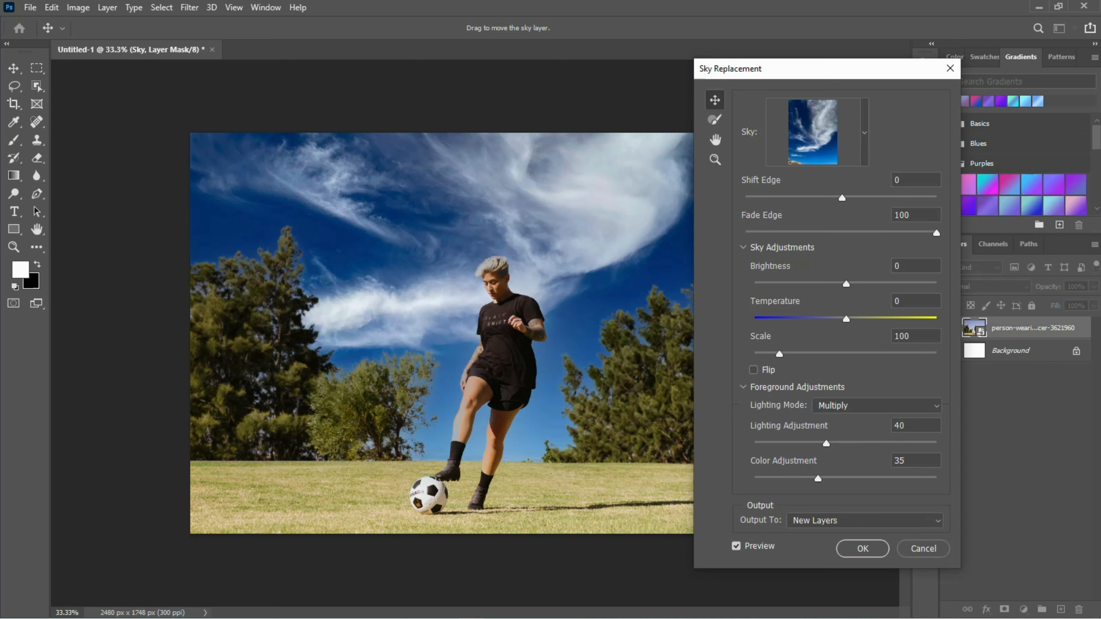
key(Down)
drag(818, 478, 862, 478)
Step: Flip the replacement sky horizontally after comparing it with the unflipped version
click(753, 369)
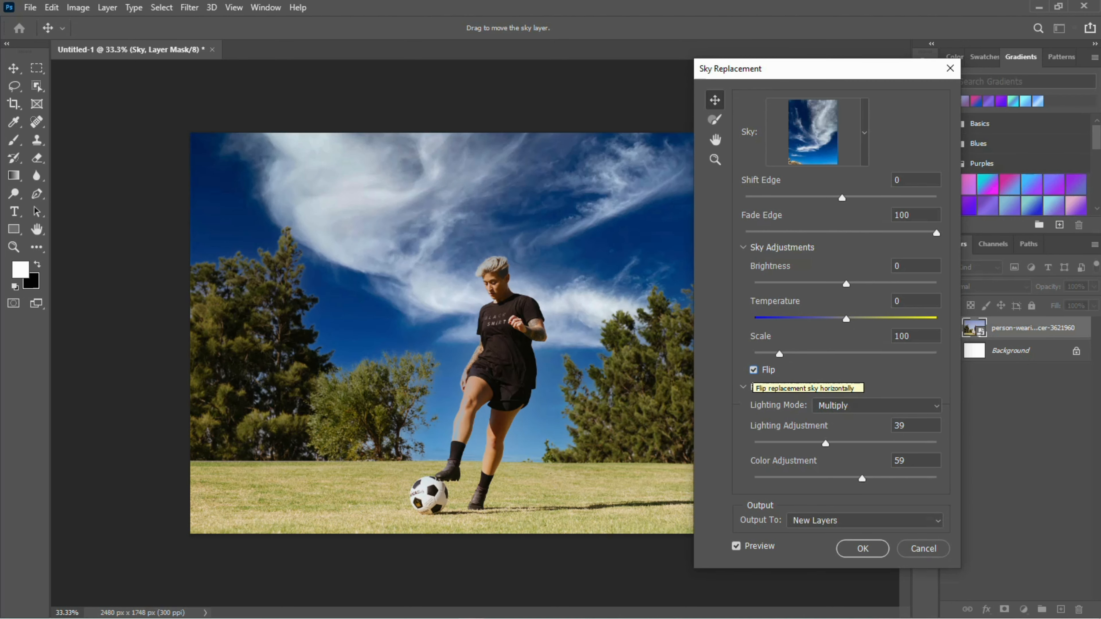
click(754, 370)
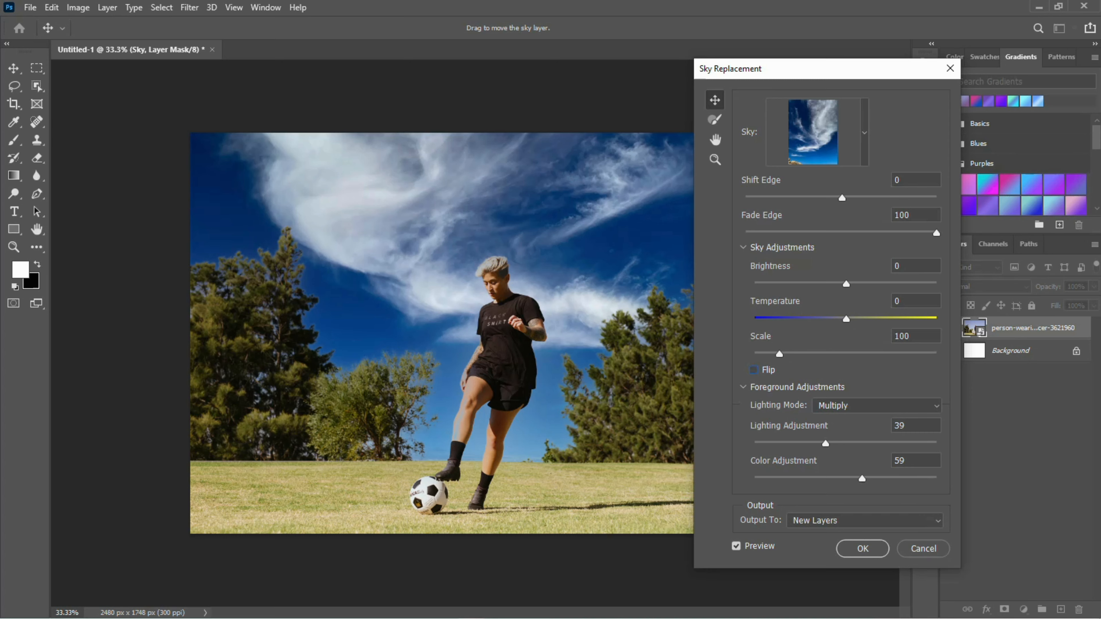
click(754, 370)
Step: Try Screen as the foreground's lighting mode and switch back to Multiply
click(876, 405)
key(Return)
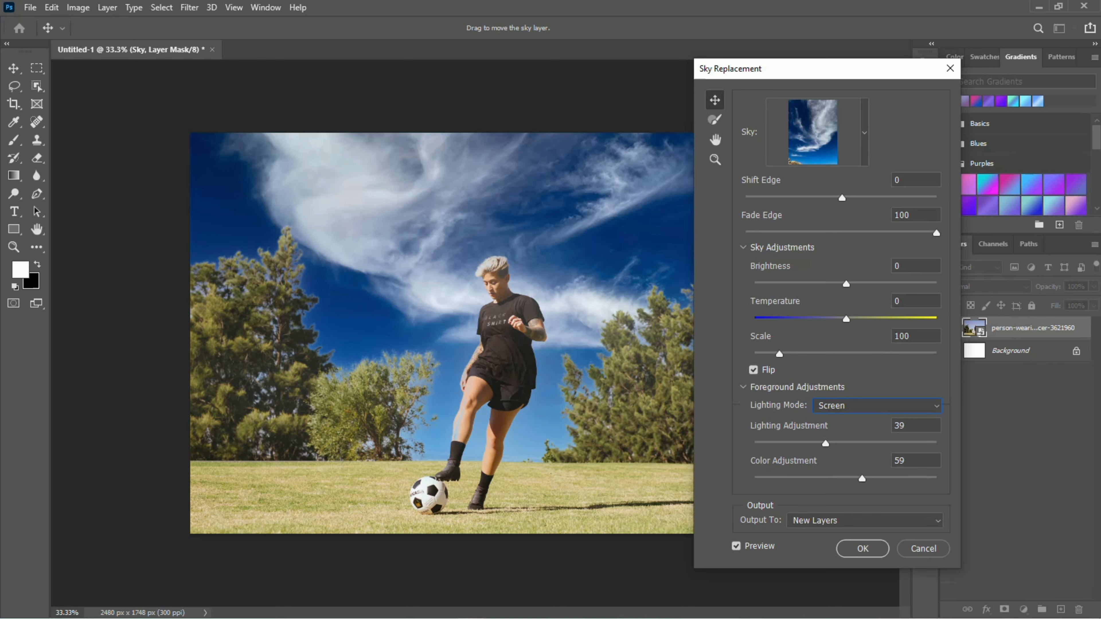
key(alt+Down)
key(Up)
key(Return)
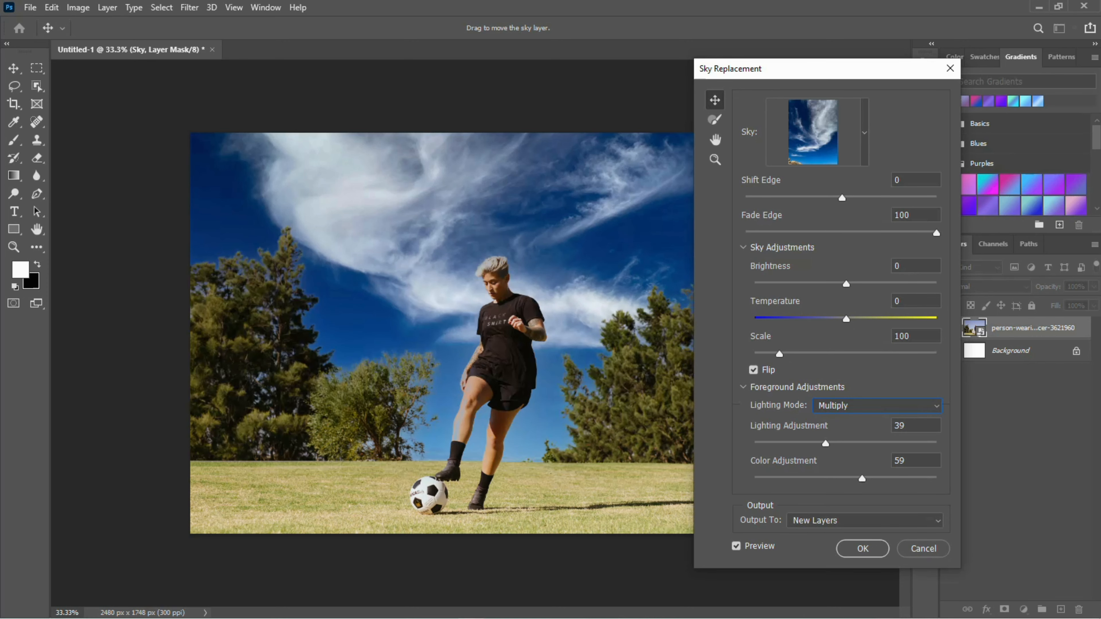
Step: Set the replacement sky's Temperature to 3 and its Brightness to 12
drag(846, 319, 876, 318)
drag(877, 319, 849, 319)
drag(846, 284, 868, 283)
mouse_move(867, 284)
mouse_down()
mouse_move(824, 283)
mouse_move(855, 284)
mouse_up()
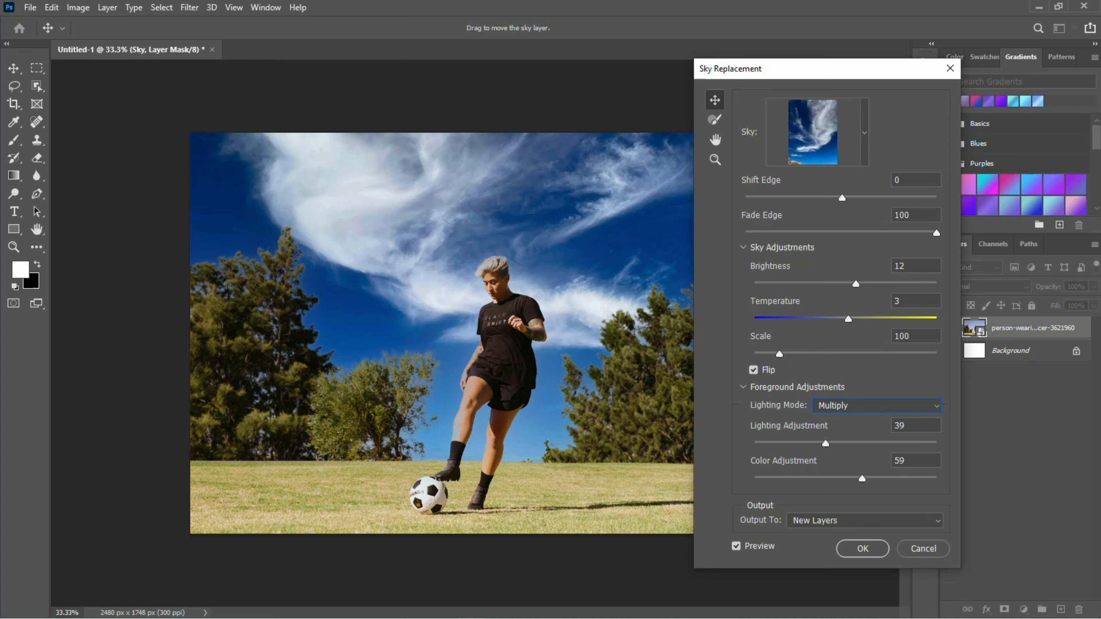
Step: Apply the configured sky replacement to the soccer photo as new layers and check the resulting layer group
click(863, 549)
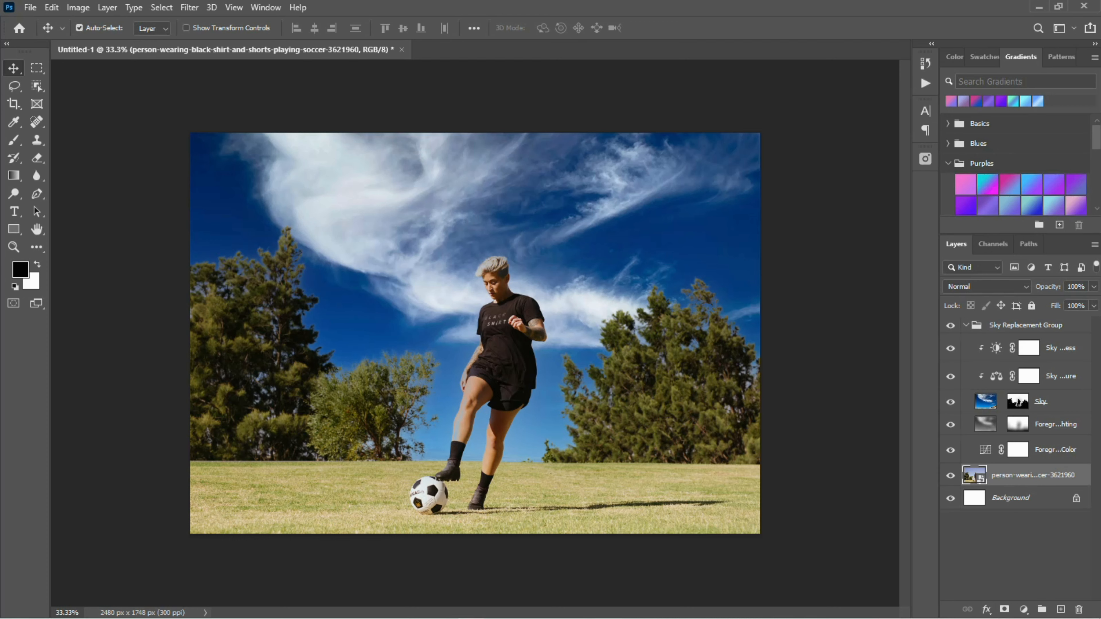
click(965, 325)
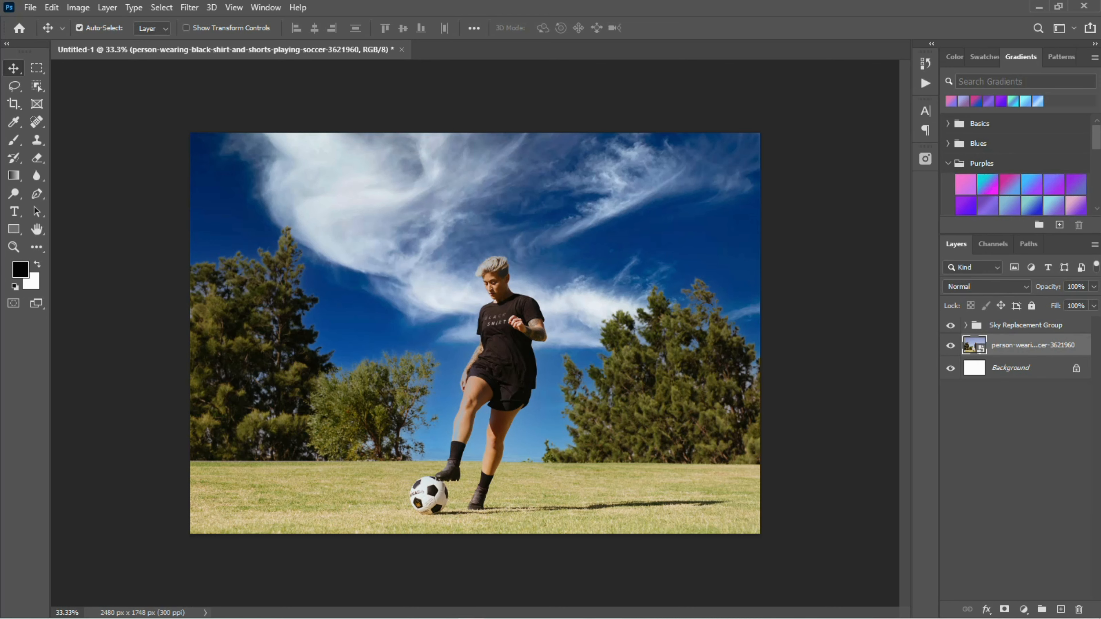
click(966, 325)
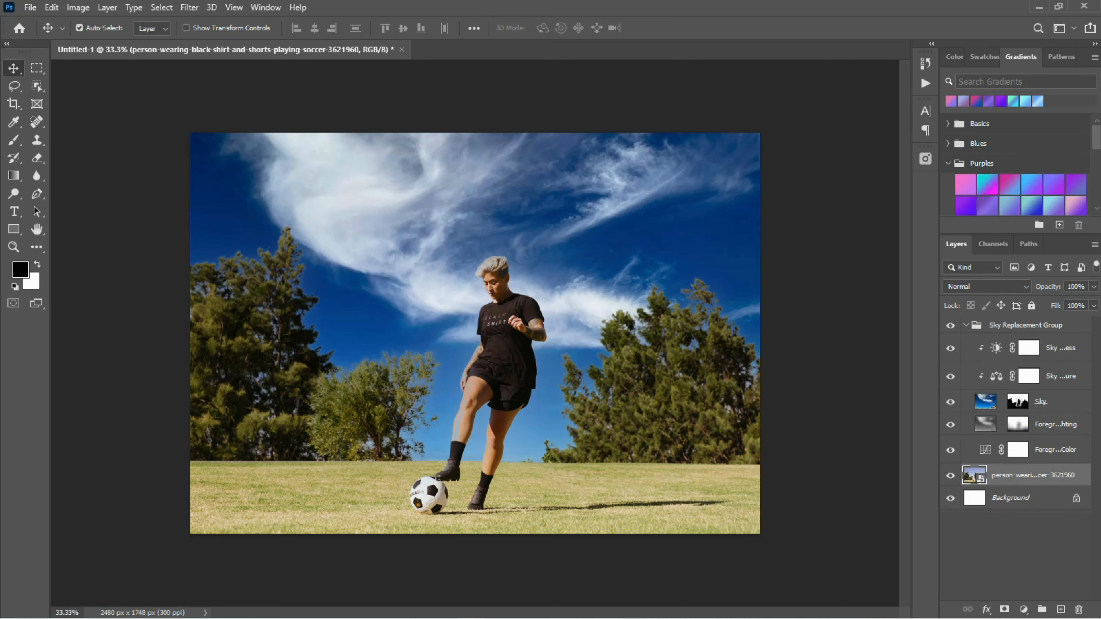
Step: Toggle the visibility of the Sky and Foreground Lighting layers to examine what each contributes to the image
click(950, 424)
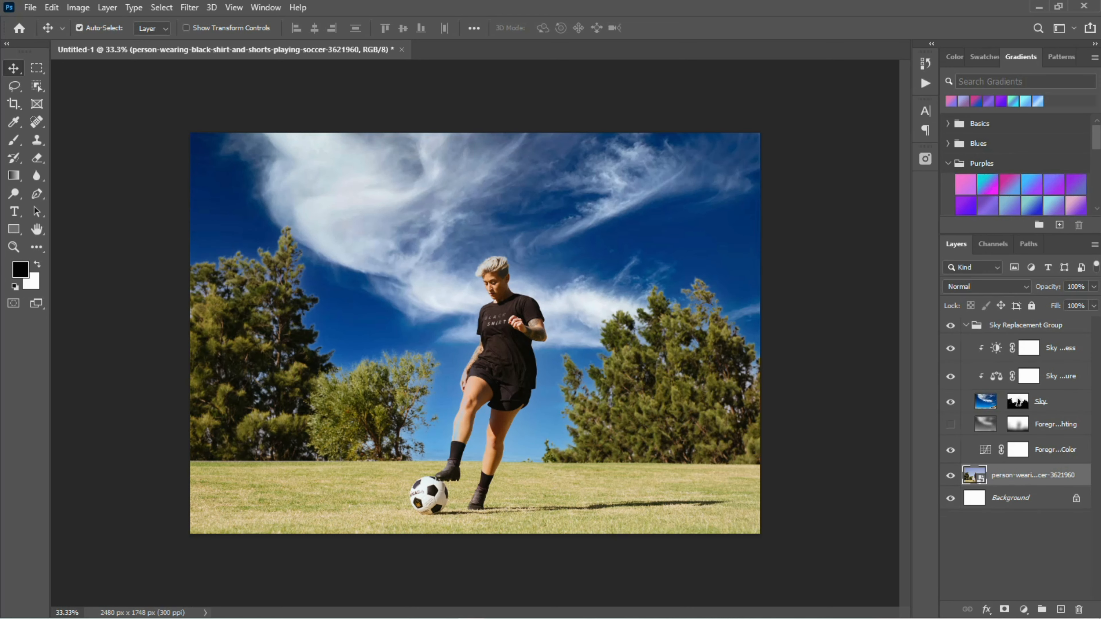
click(950, 402)
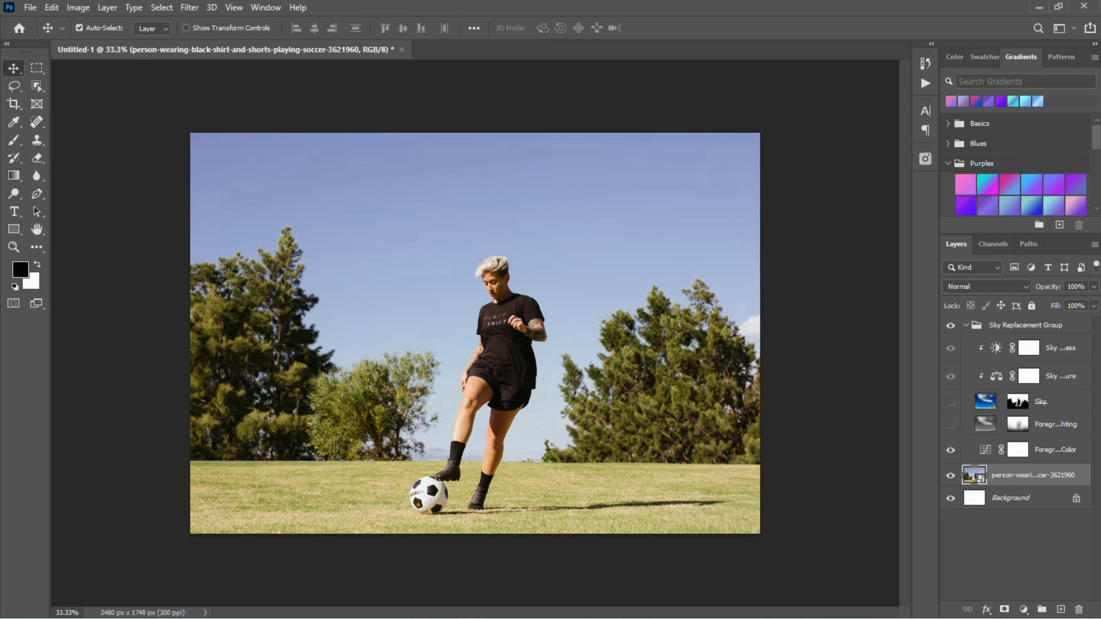
click(950, 401)
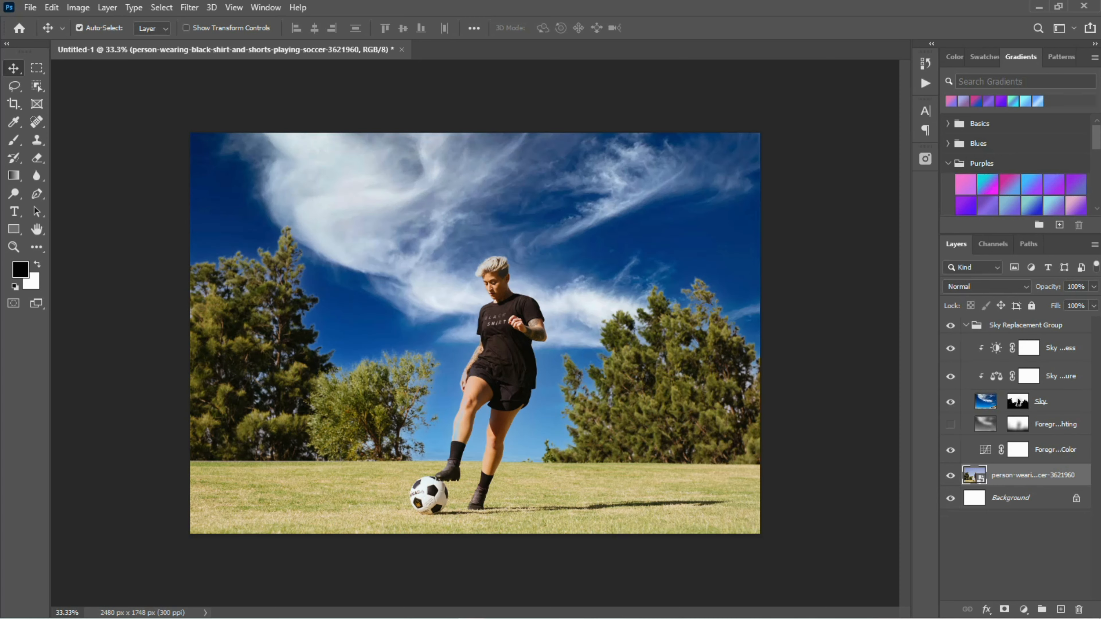
click(950, 424)
click(950, 423)
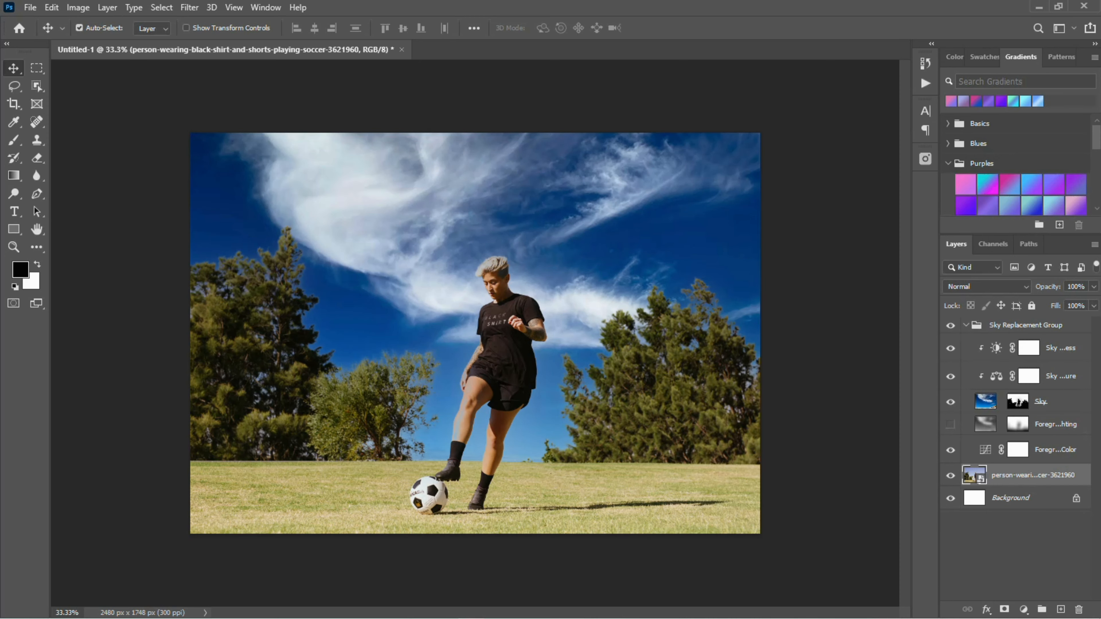
click(950, 423)
Step: Hide the existing Sky Replacement Group and start another sky replacement on the soccer photo with Lighting Adjustment 67
click(966, 325)
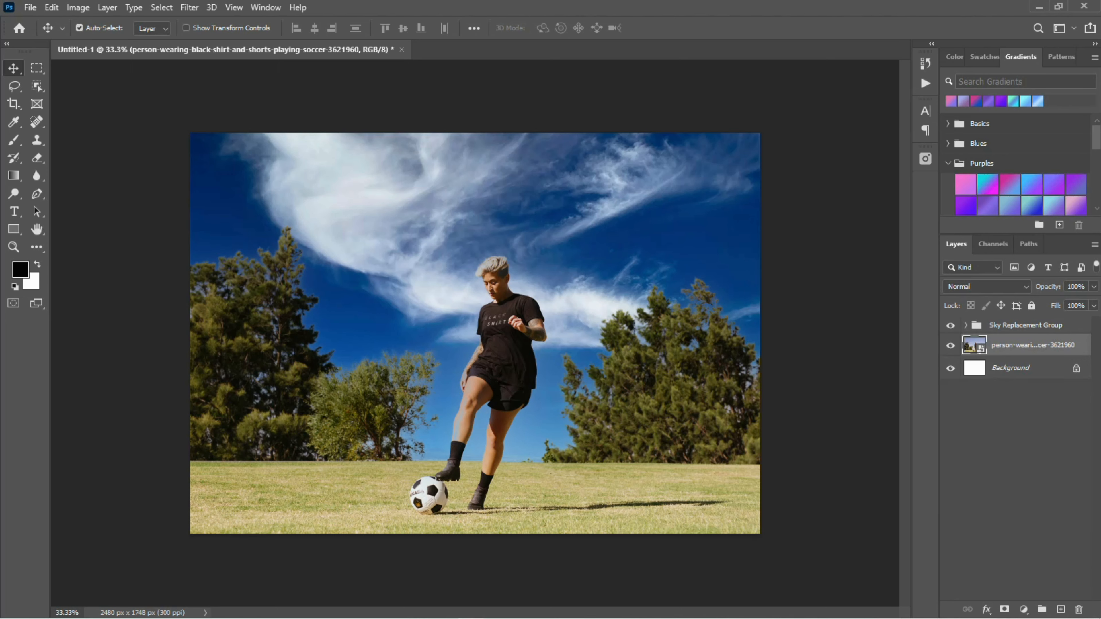
click(951, 325)
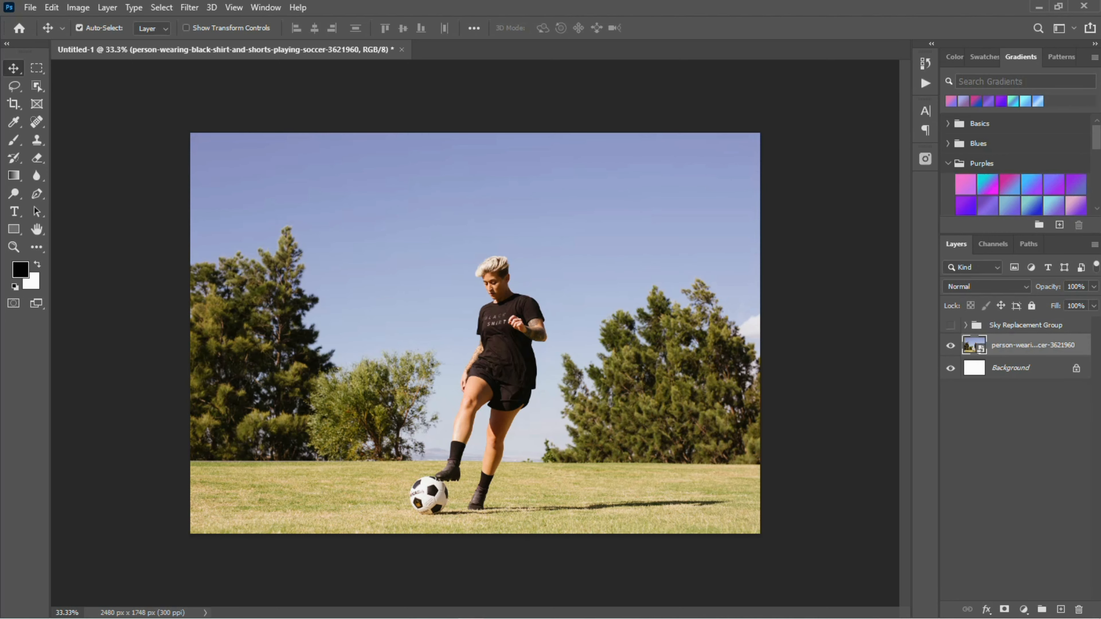
click(51, 7)
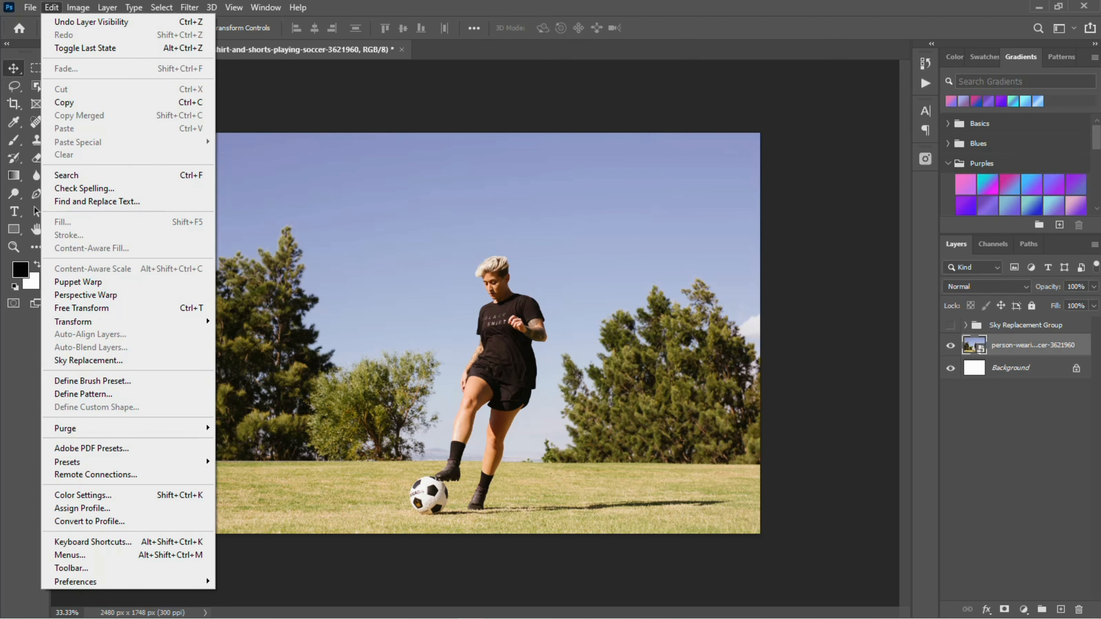
click(88, 360)
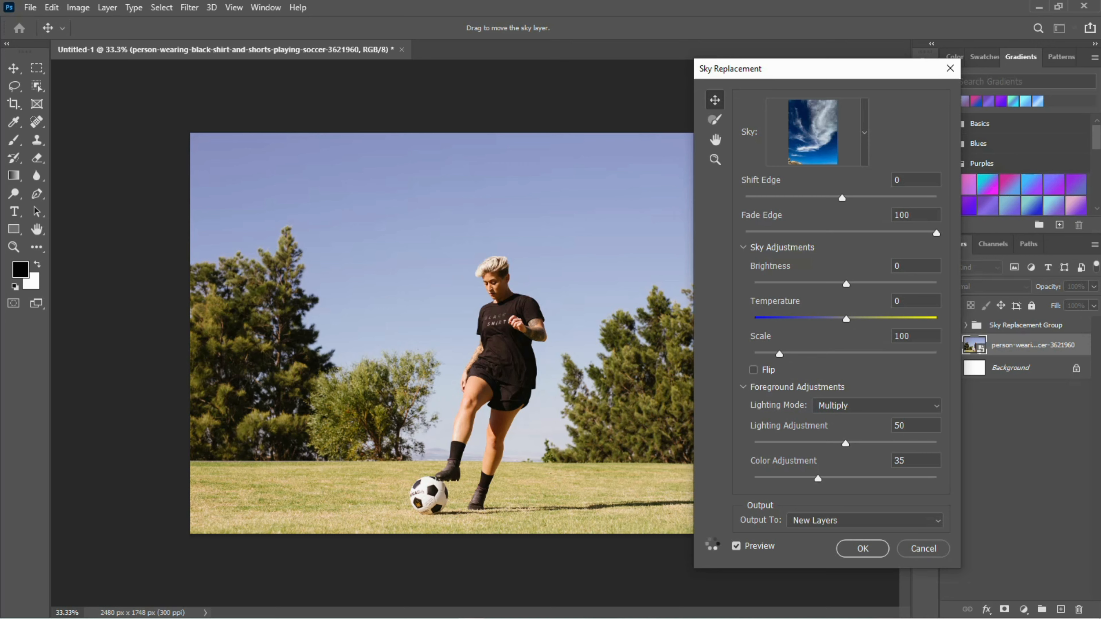
drag(845, 443, 876, 443)
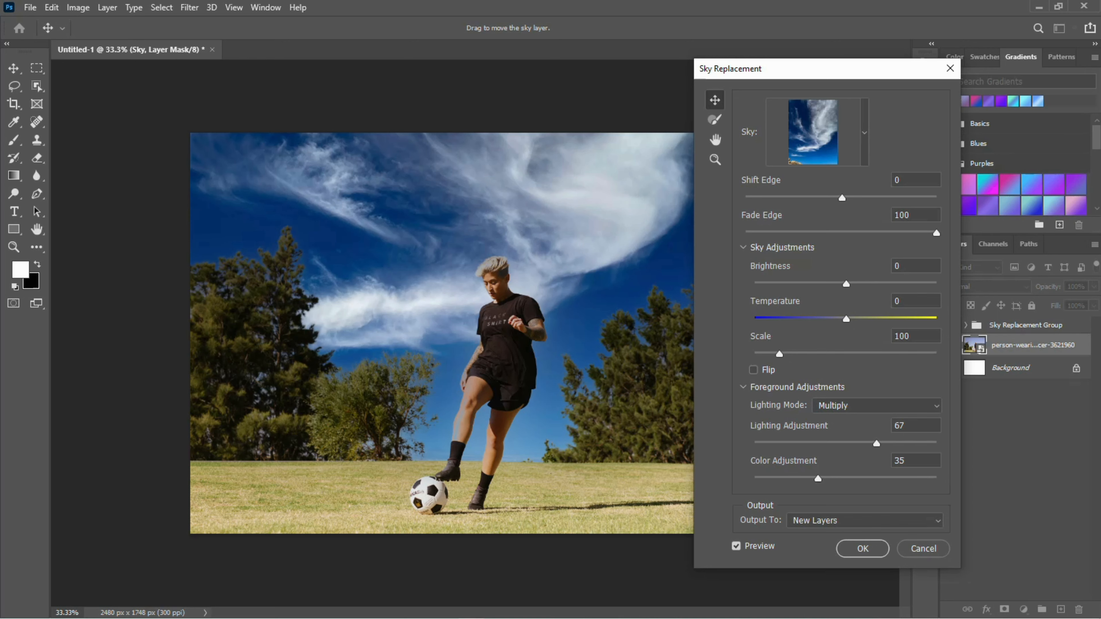
Step: Try two sunset skies from the Spectacular group, then choose Spectacular007, the blue sky with scattered clouds
click(864, 133)
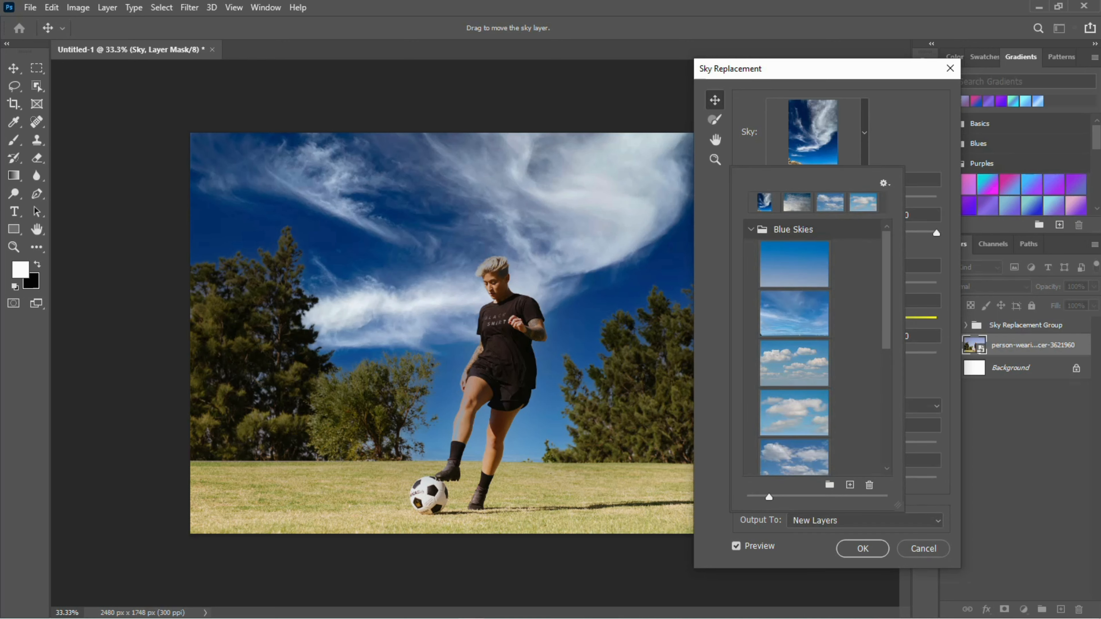
click(751, 229)
click(750, 248)
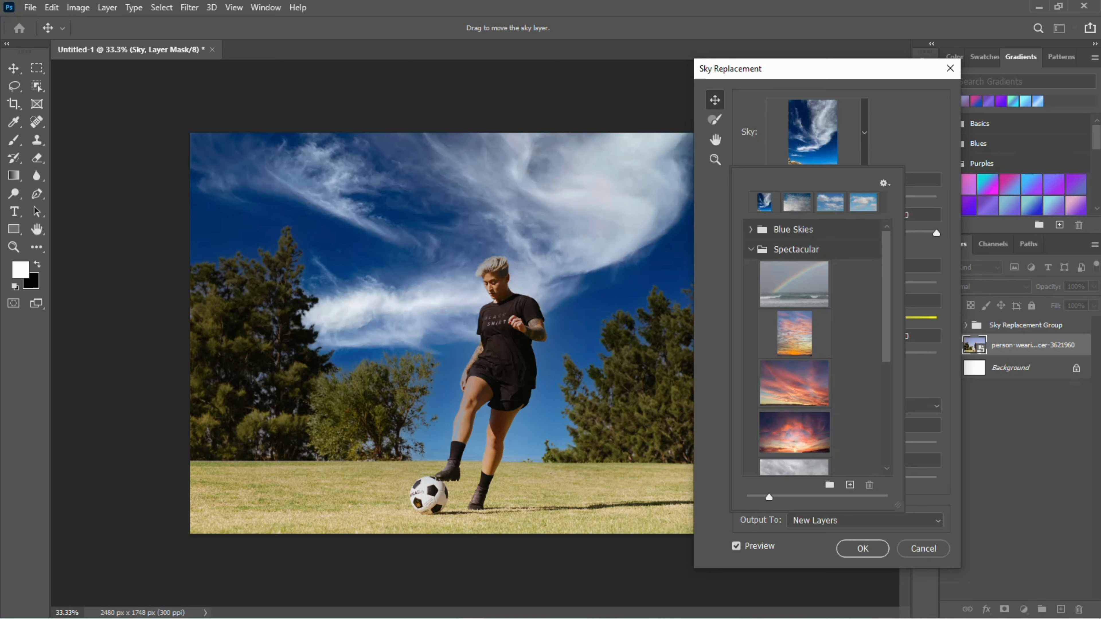
click(794, 383)
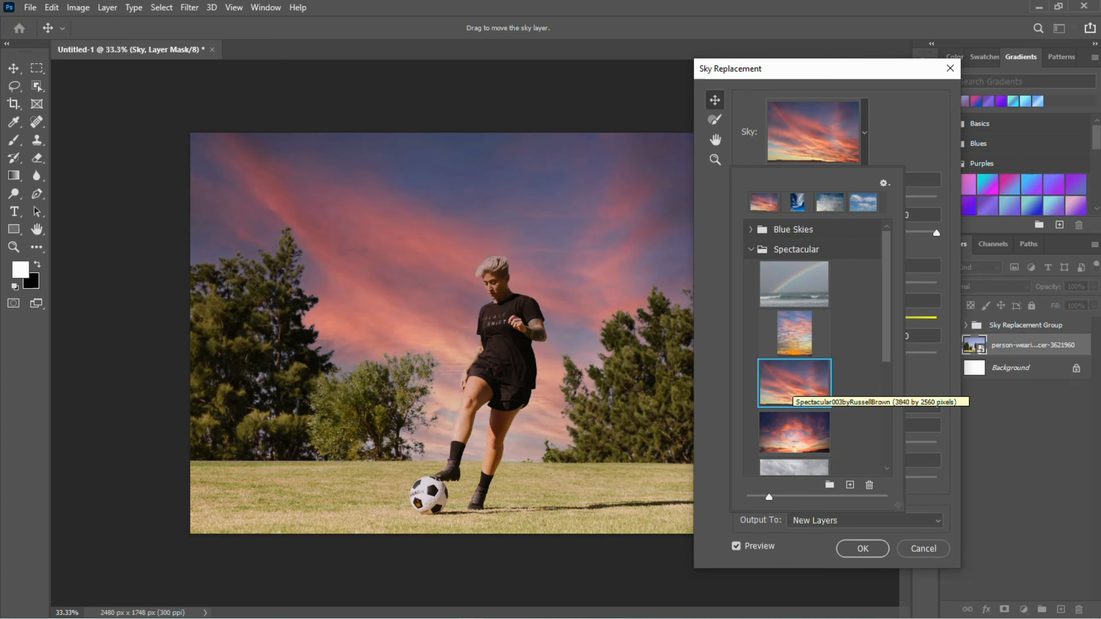
click(794, 432)
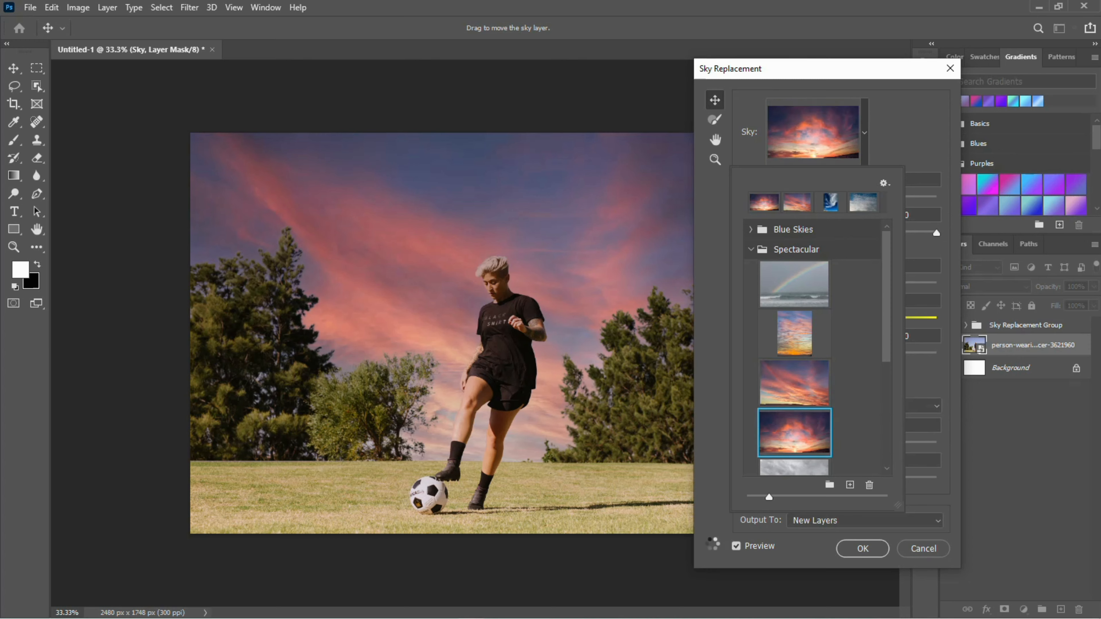
scroll(794, 347, down, 5)
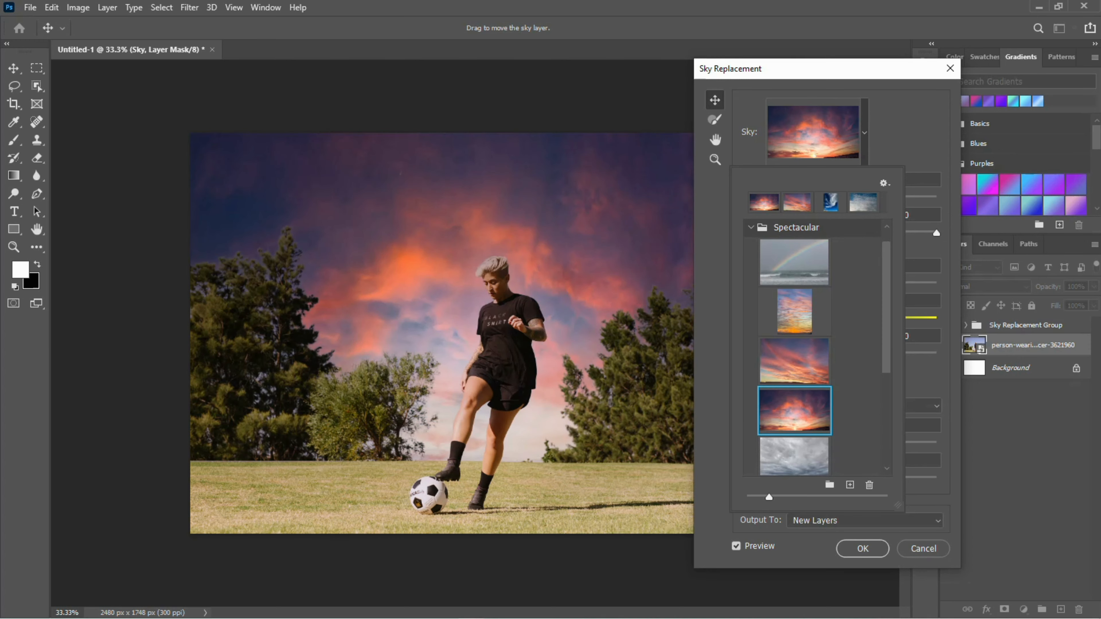
scroll(794, 347, down, 1)
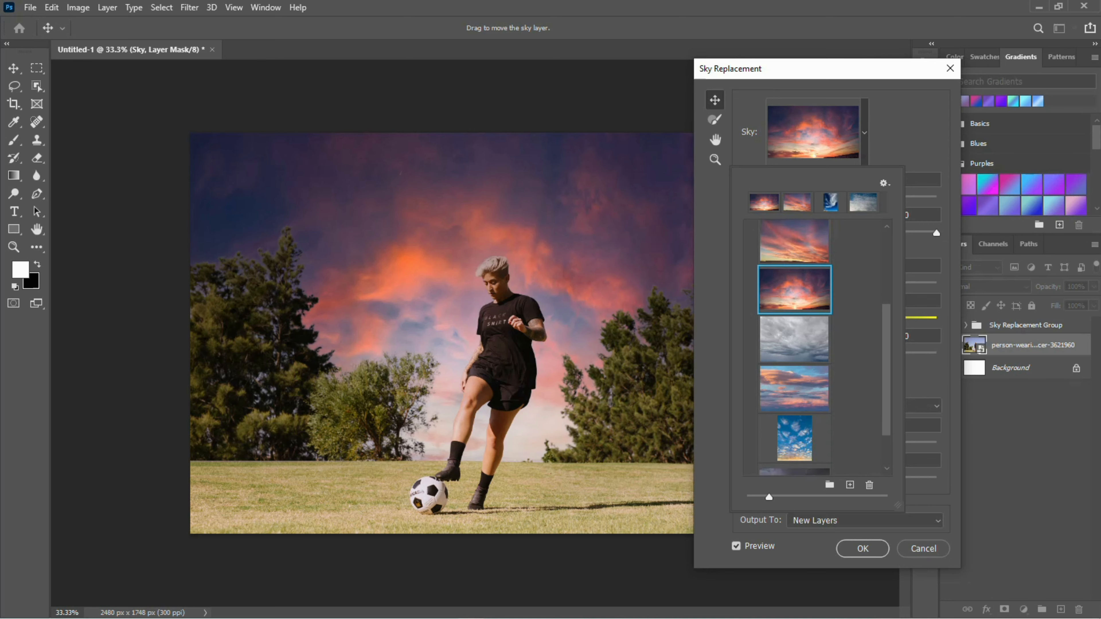
click(794, 438)
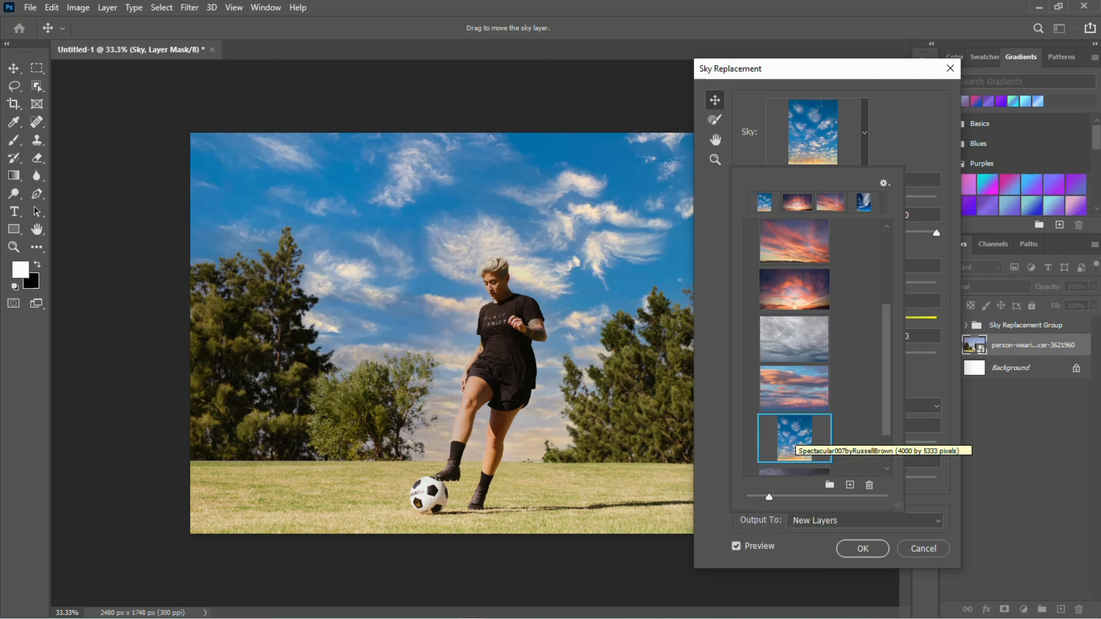
Step: Enlarge the sky preset thumbnails and browse the Spectacular group, keeping the chosen sky
scroll(795, 446, down, 3)
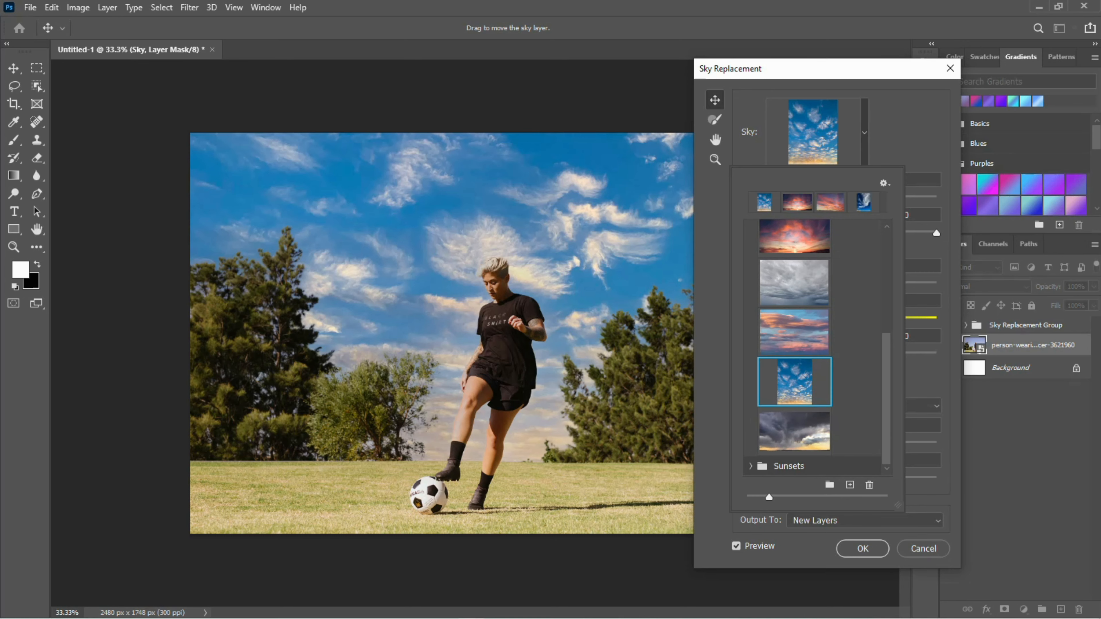
drag(769, 497, 795, 497)
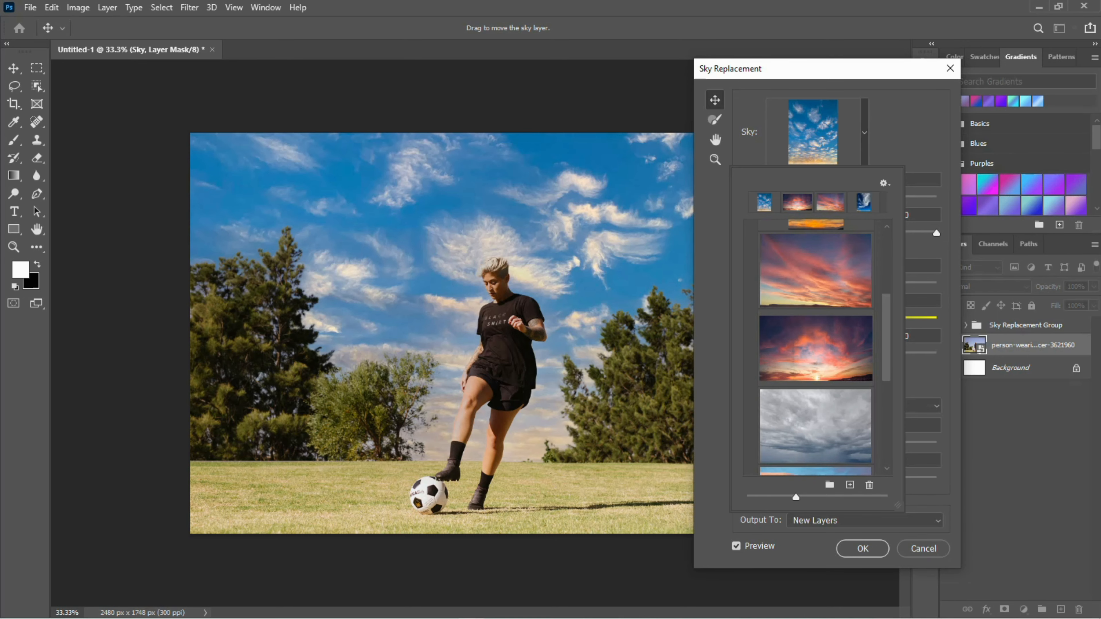
scroll(816, 346, down, 5)
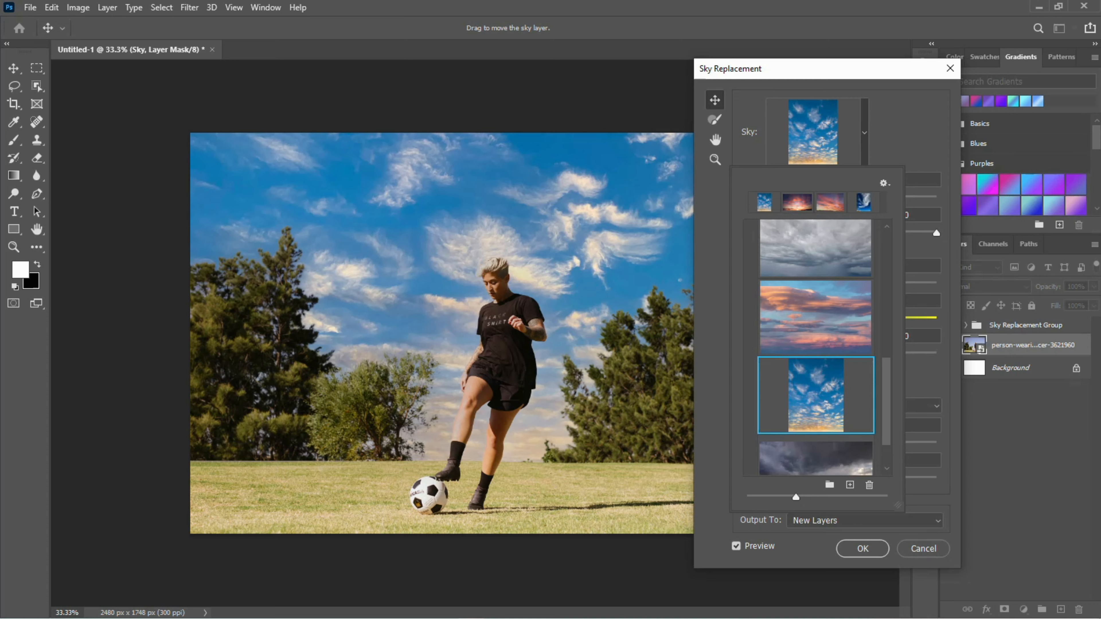
scroll(816, 347, up, 5)
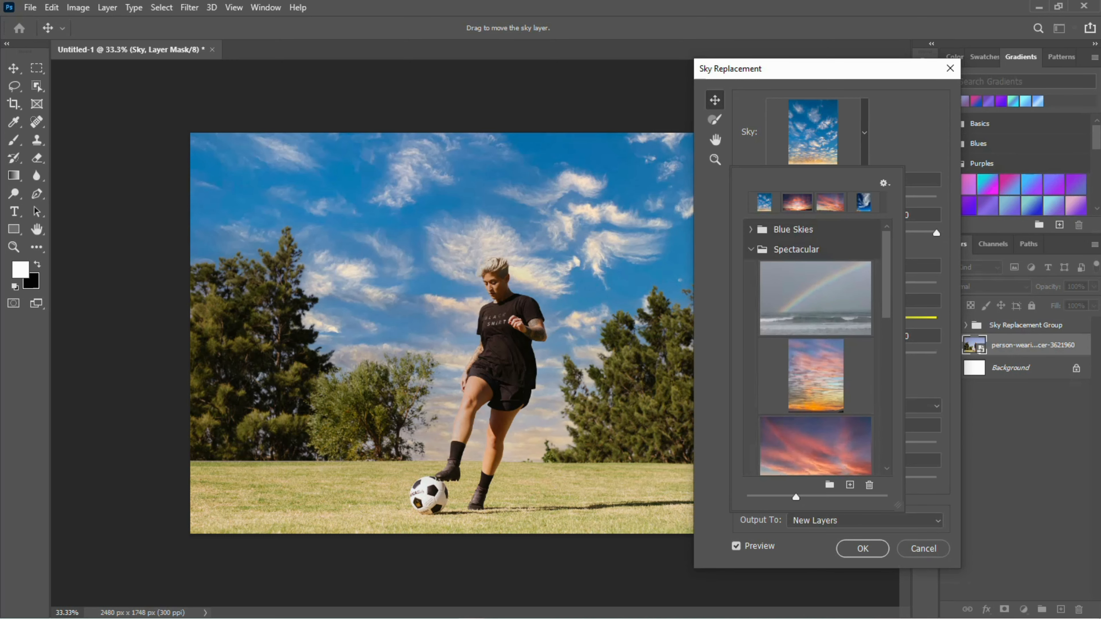
key(Escape)
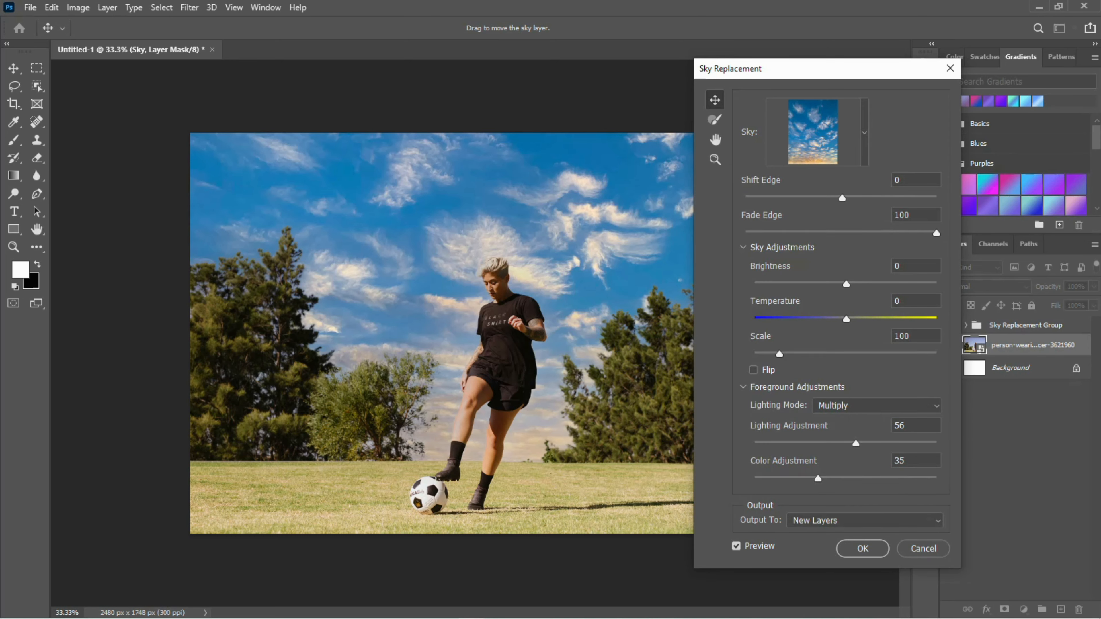
Step: Flip the Spectacular007 sky horizontally after comparing both orientations
click(753, 369)
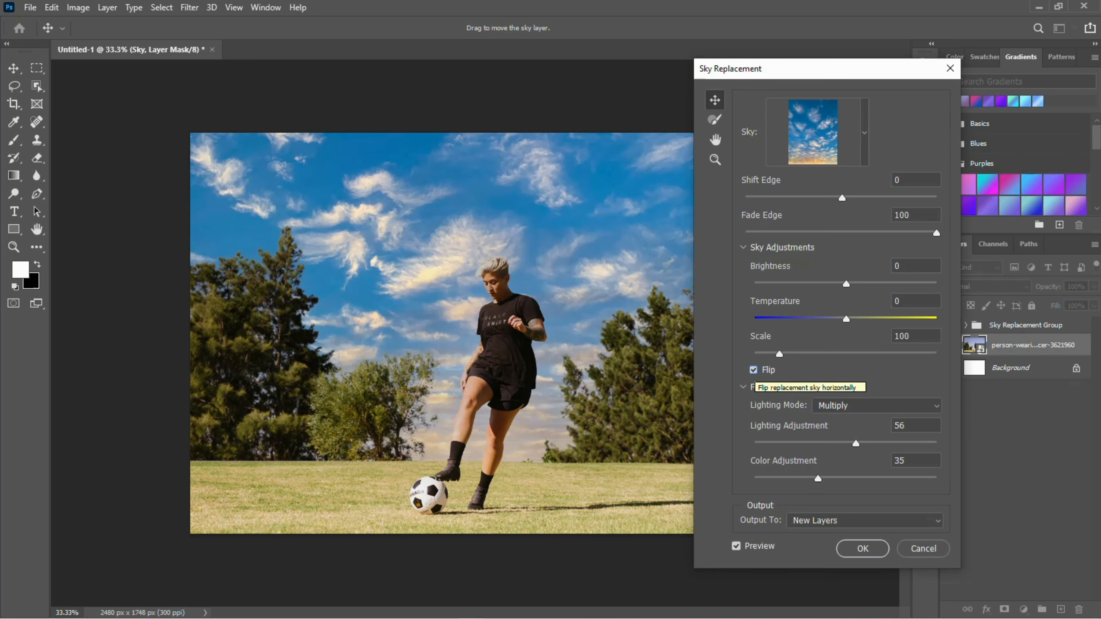
click(753, 369)
click(753, 370)
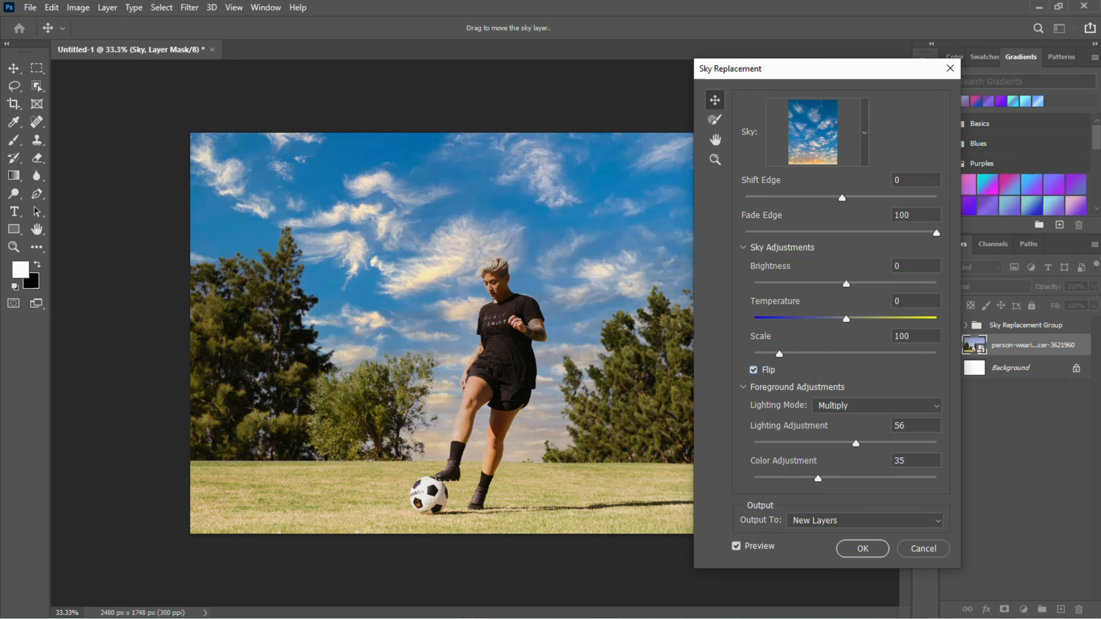
Step: Raise the foreground's Color Adjustment and Lighting Adjustment, and apply the second sky replacement as new layers
drag(818, 478, 886, 478)
drag(855, 443, 877, 443)
click(863, 548)
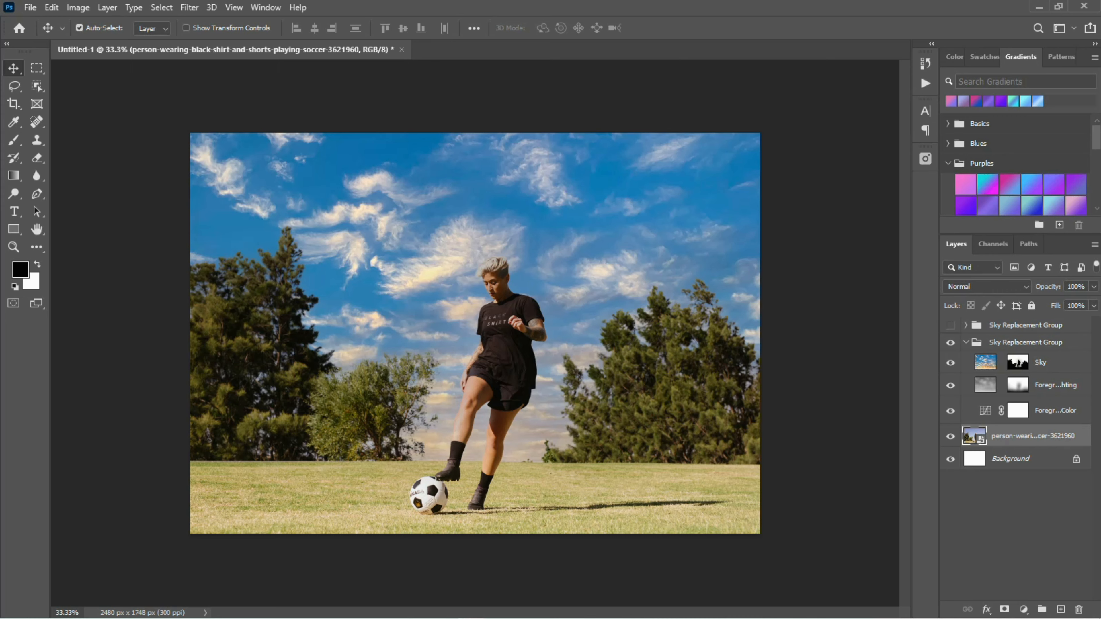
Step: Toggle the visibility of the two Sky Replacement Groups to compare the original photo with each replaced sky
click(950, 342)
click(950, 343)
click(951, 343)
click(951, 342)
click(950, 343)
click(950, 325)
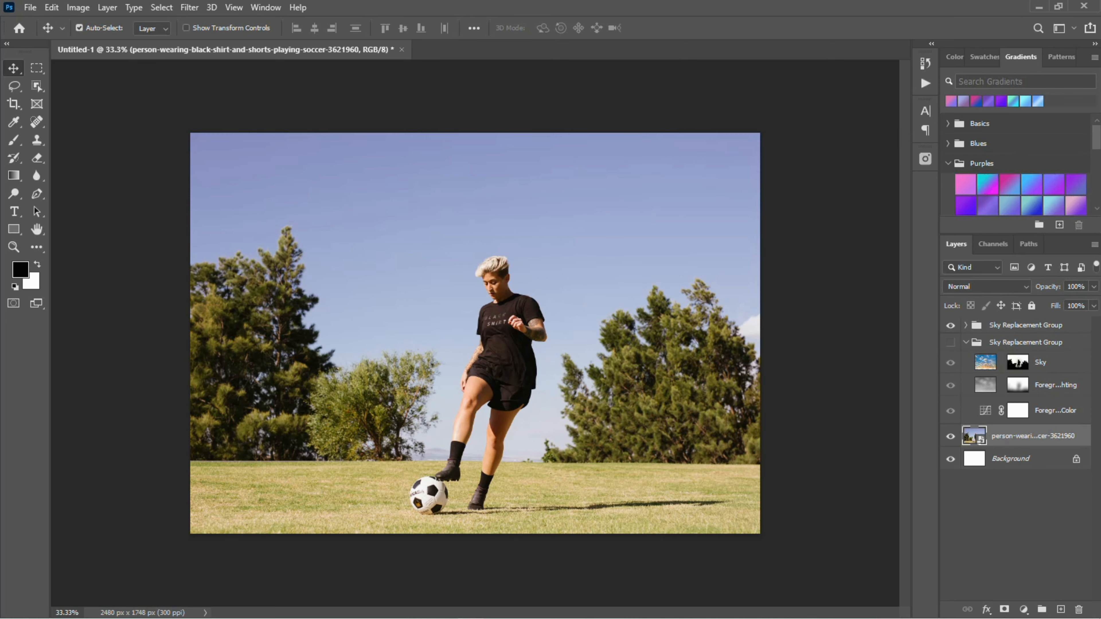
click(950, 325)
click(950, 343)
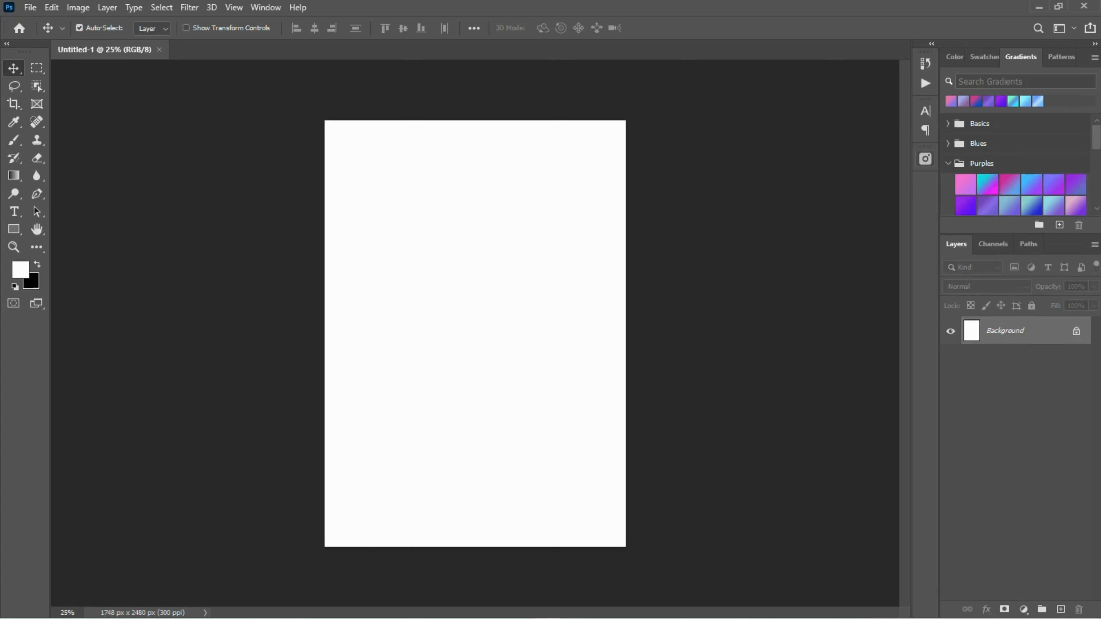
Step: Open the Pexels plugin and search its photo library for "people"
click(924, 158)
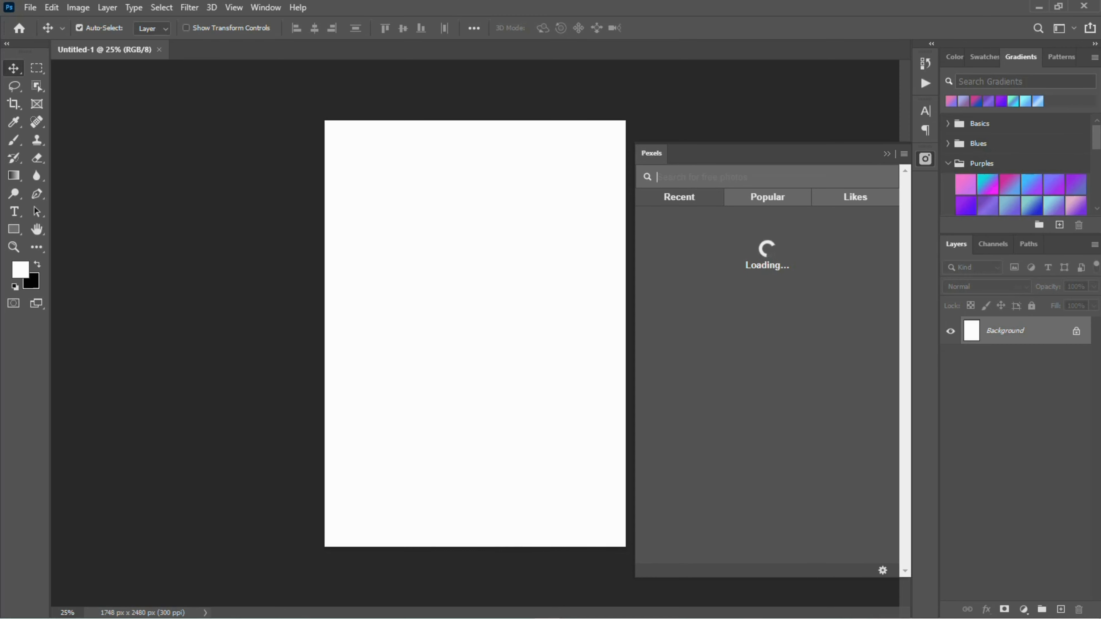
scroll(767, 382, down, 10)
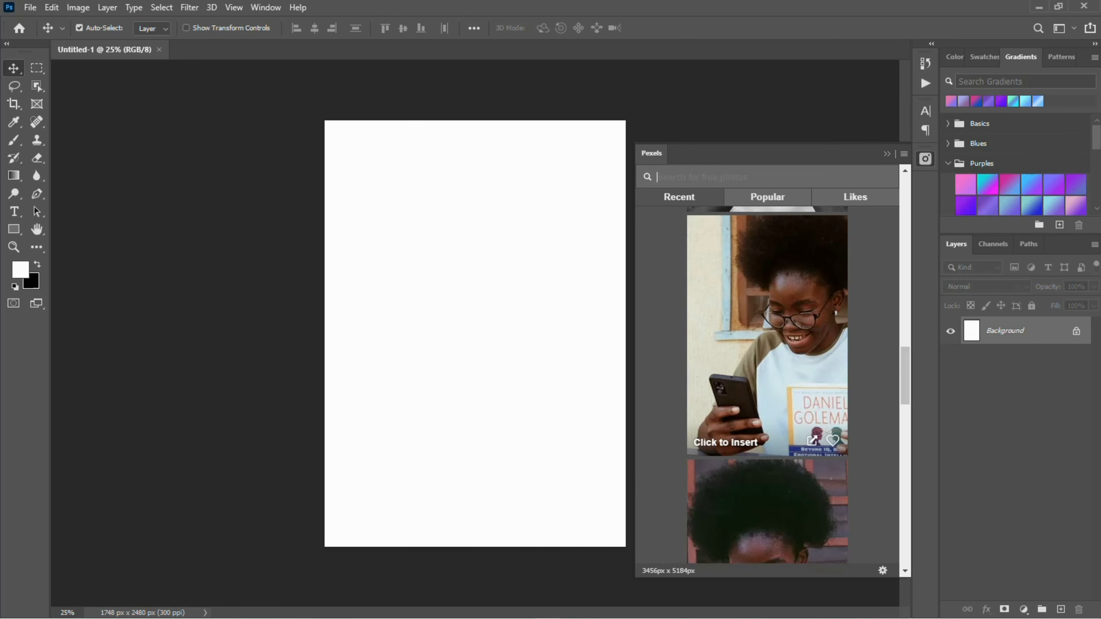
text(poepl)
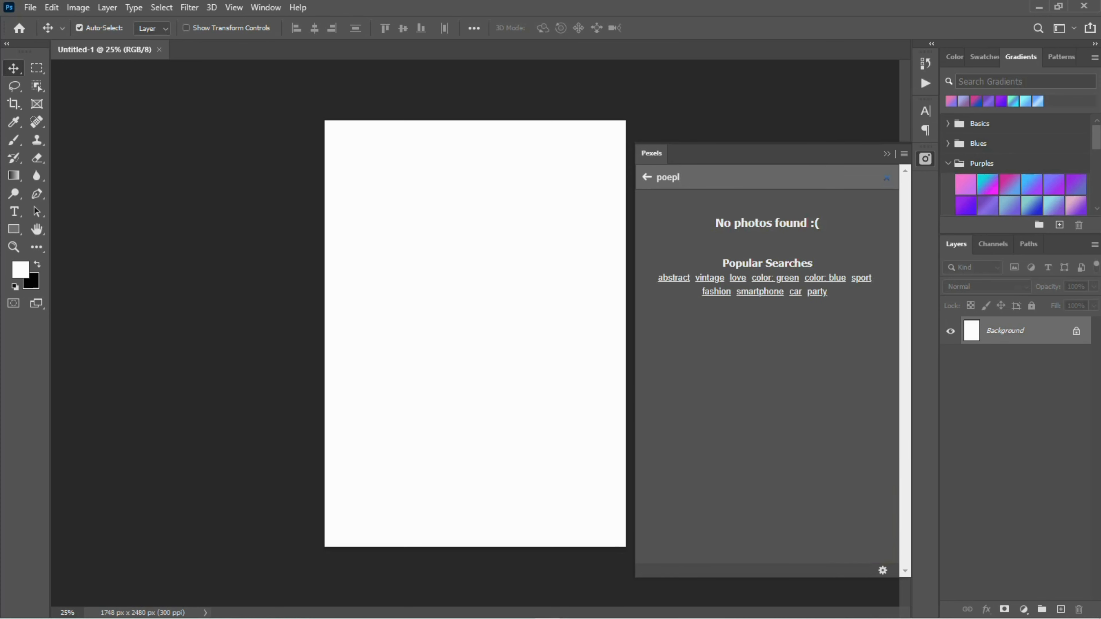
text(e)
key(BackSpace)
key(BackSpace)
key(BackSpace)
key(BackSpace)
key(BackSpace)
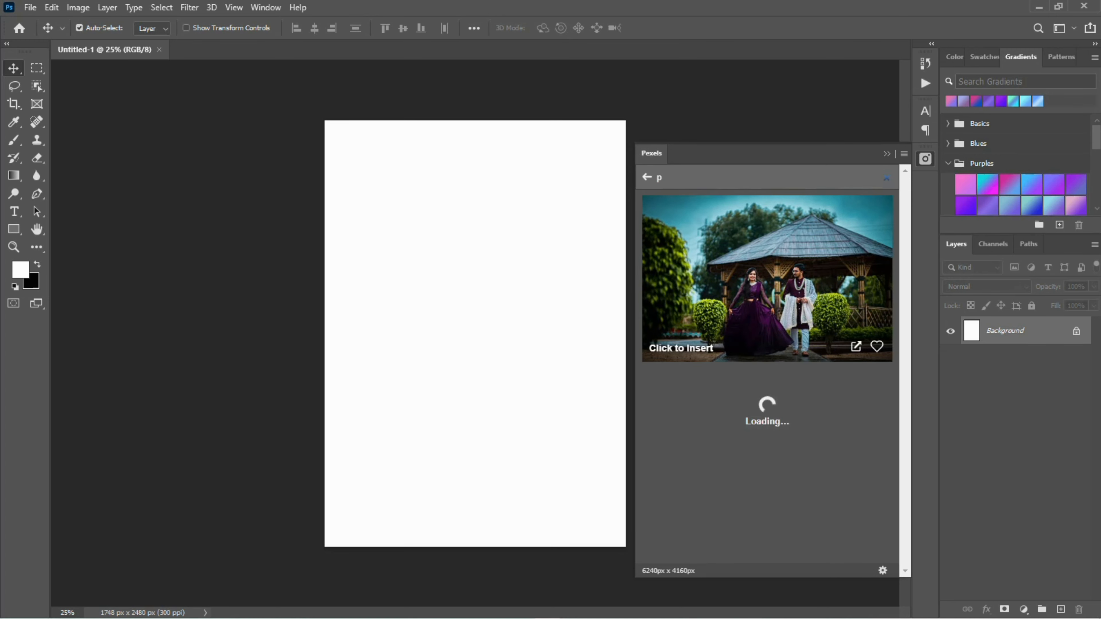
text(eople)
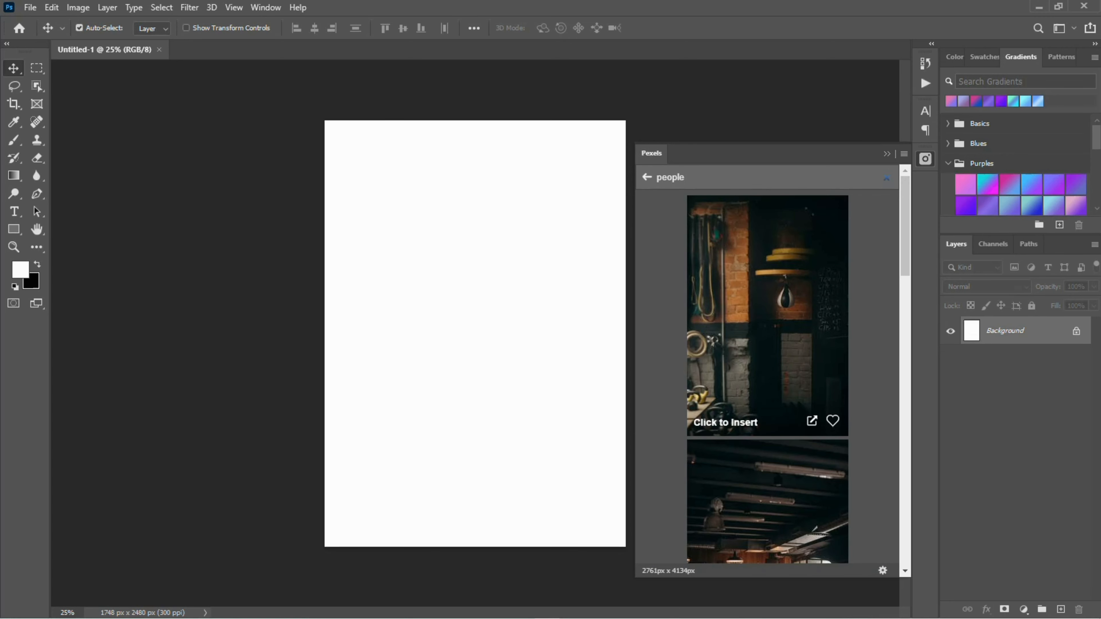
Step: Browse the Pexels people results for a portrait-format outdoor photo with a person against the sky
scroll(767, 377, down, 10)
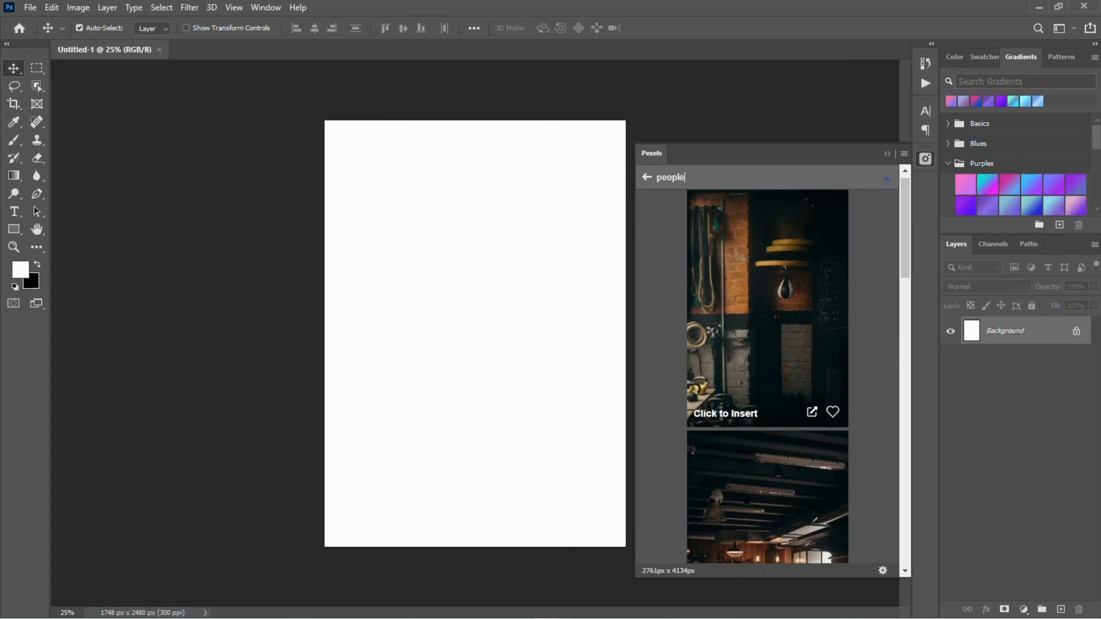
scroll(767, 377, down, 15)
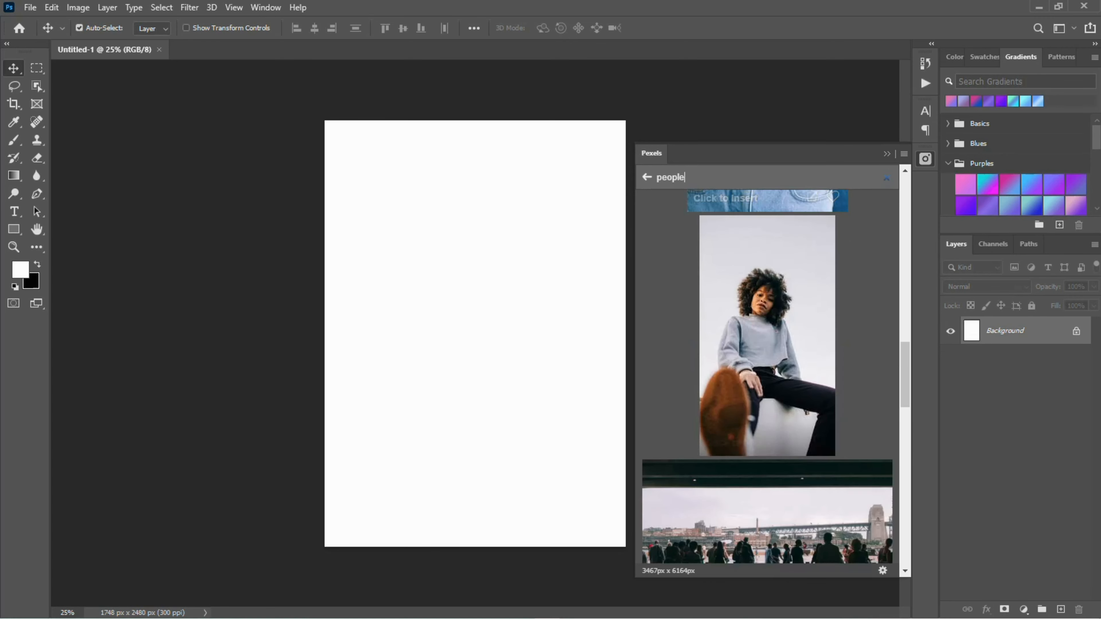
scroll(767, 377, down, 15)
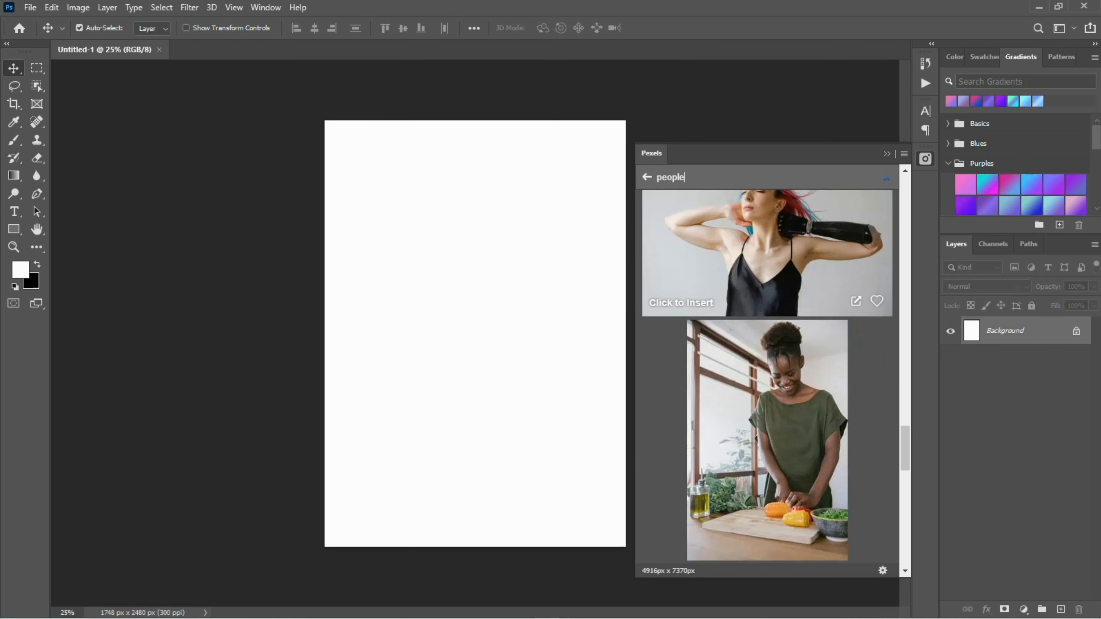
scroll(768, 378, down, 5)
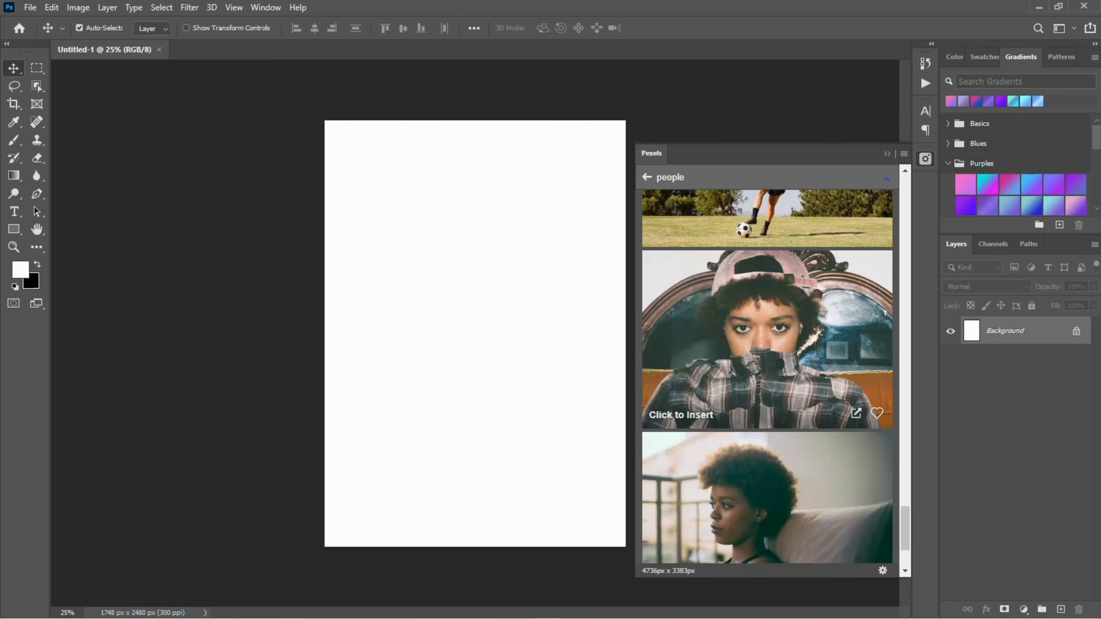
scroll(767, 377, up, 5)
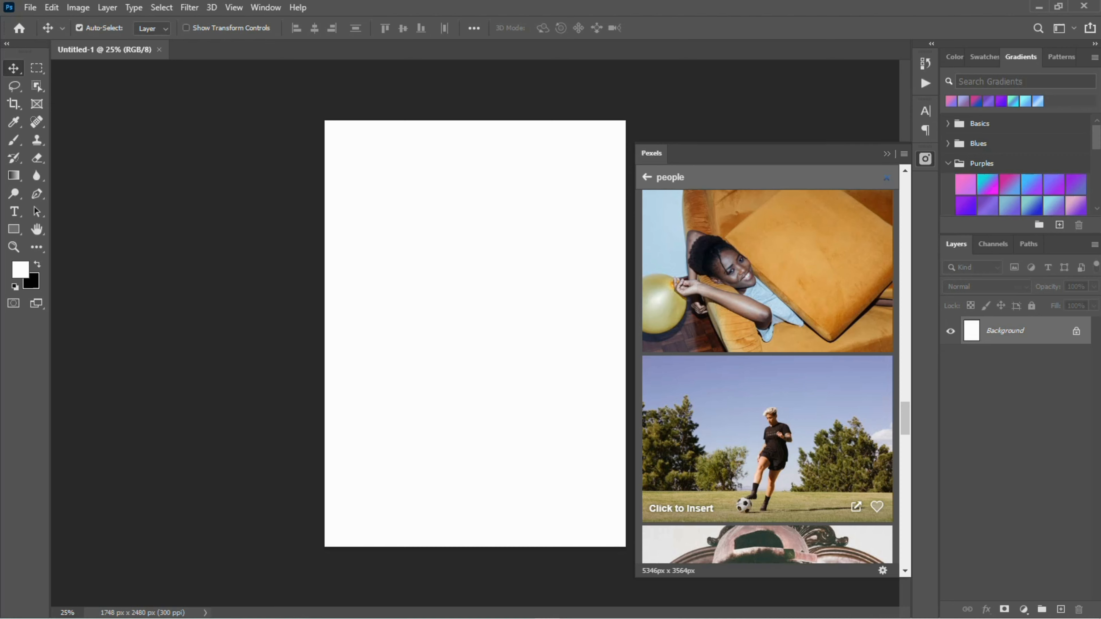
scroll(767, 377, down, 10)
scroll(767, 377, down, 10)
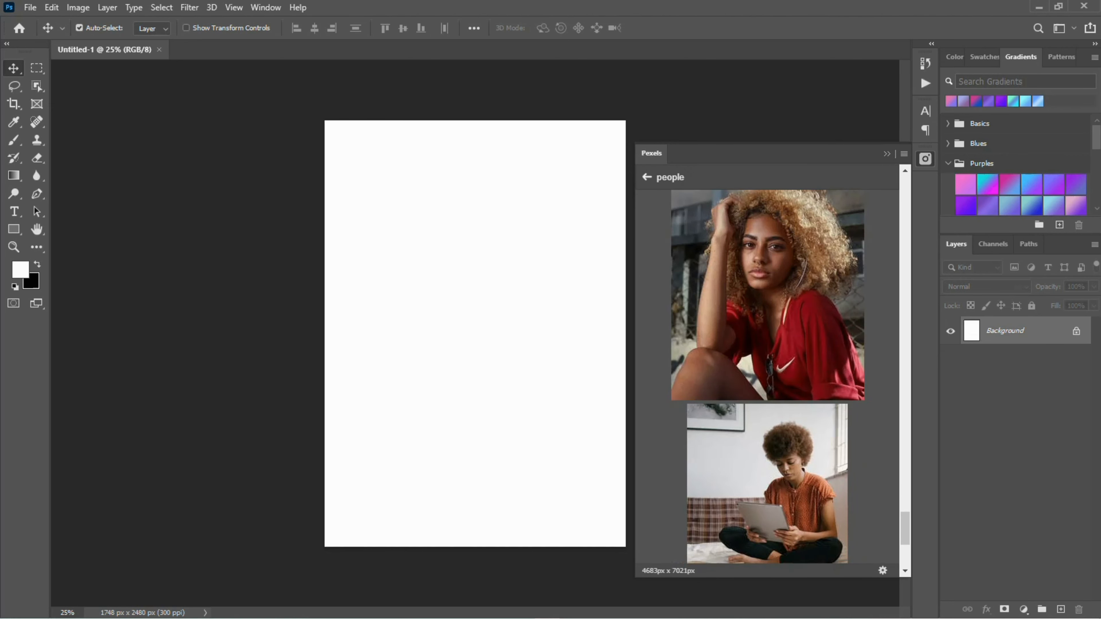
scroll(767, 377, down, 10)
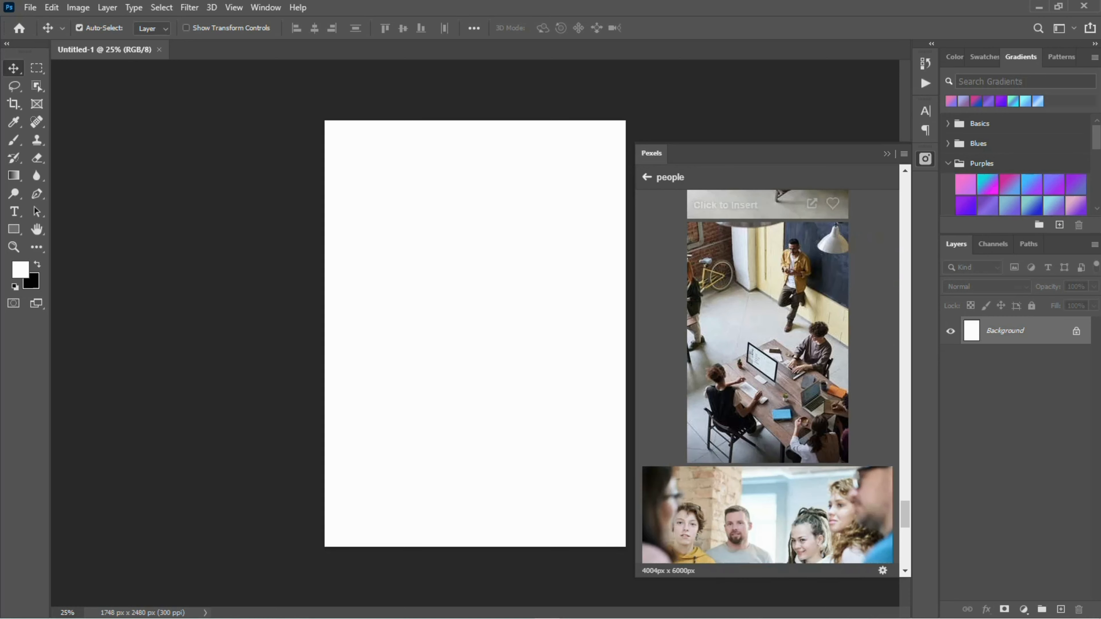
scroll(767, 377, down, 10)
scroll(737, 397, down, 10)
scroll(737, 397, down, 10)
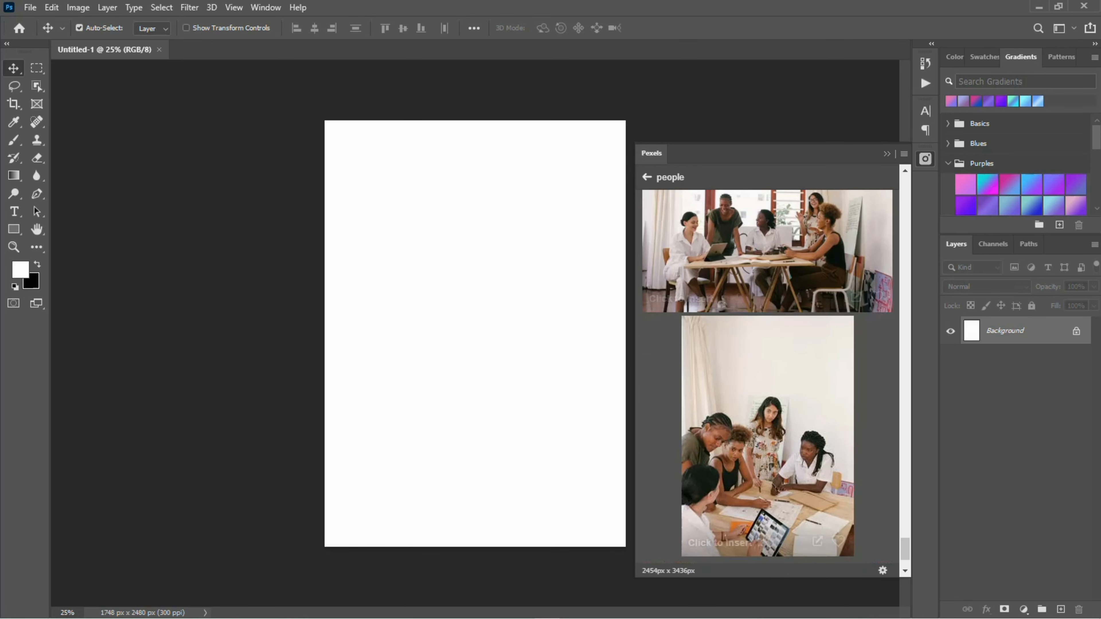
scroll(767, 377, down, 10)
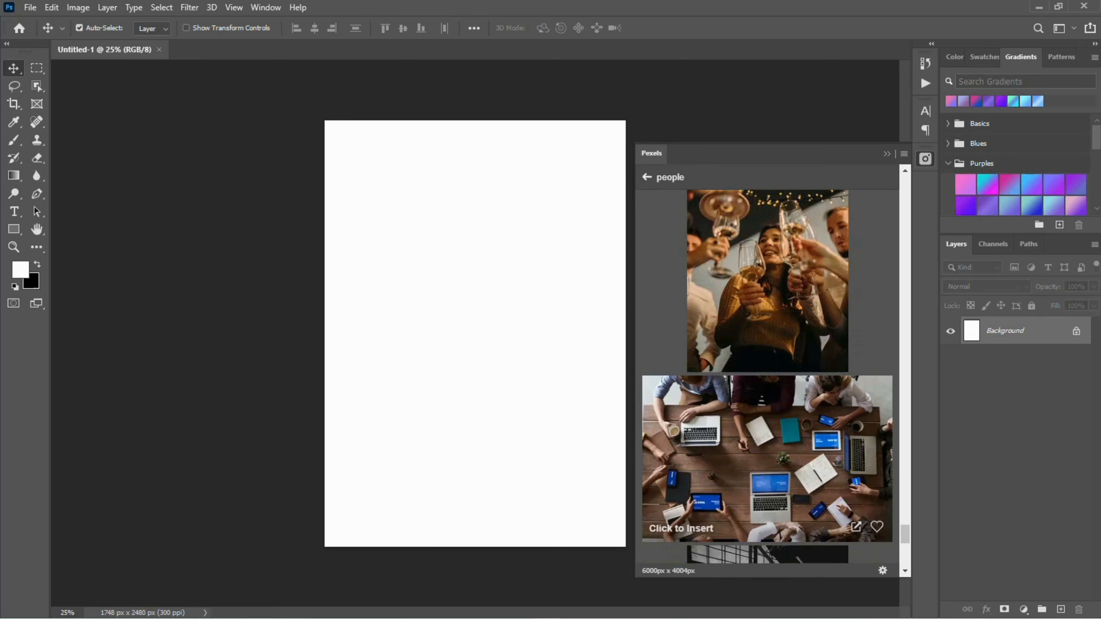
scroll(767, 377, up, 2)
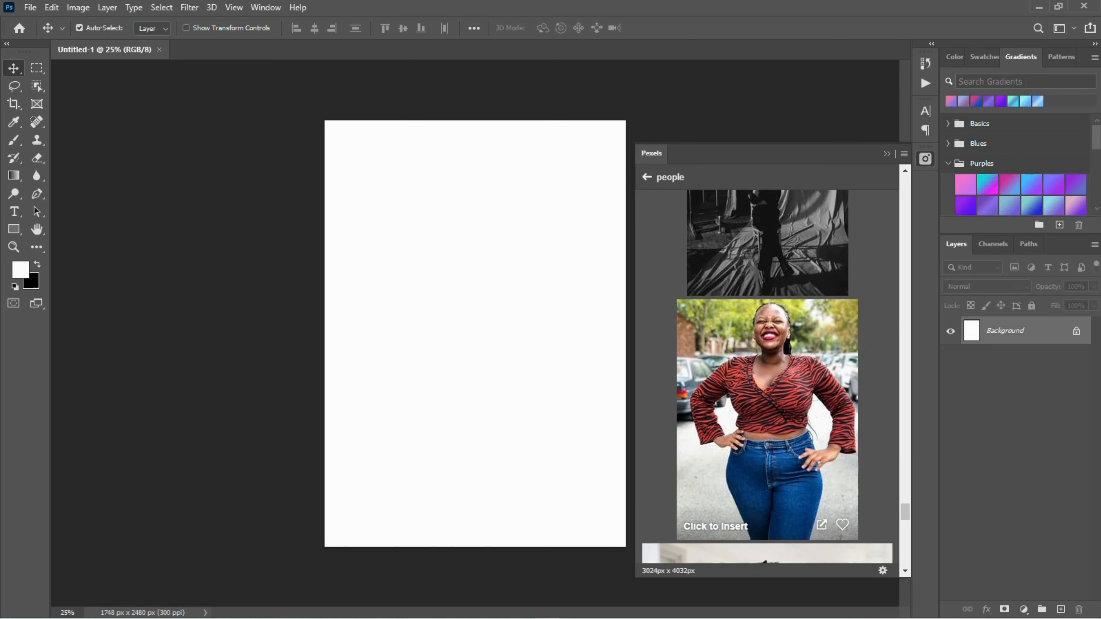
scroll(767, 378, up, 4)
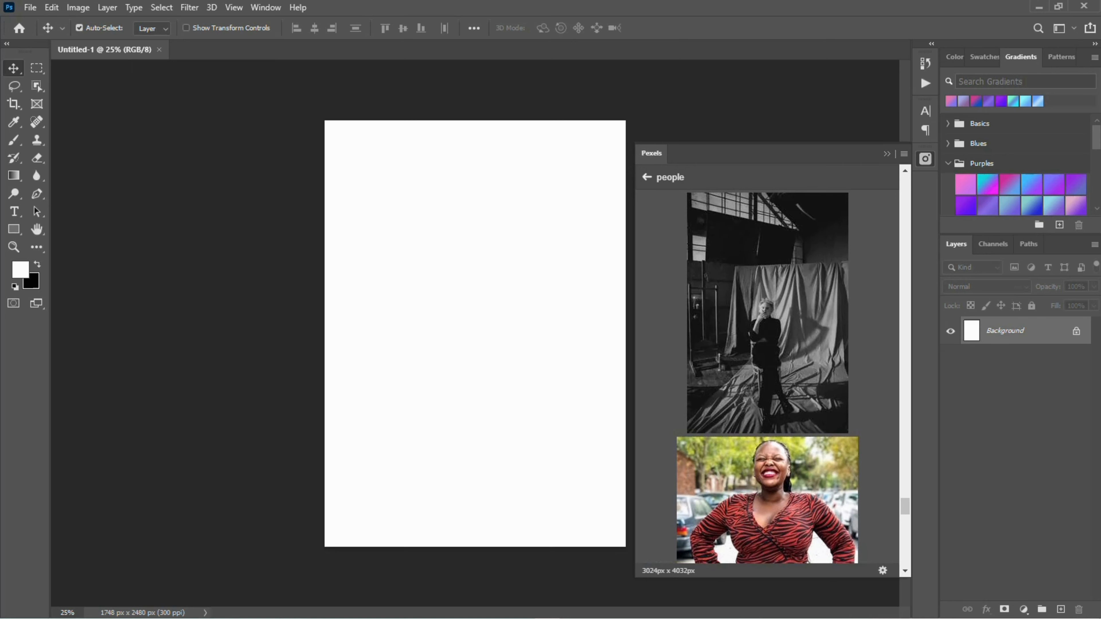
scroll(767, 377, down, 10)
scroll(767, 377, up, 4)
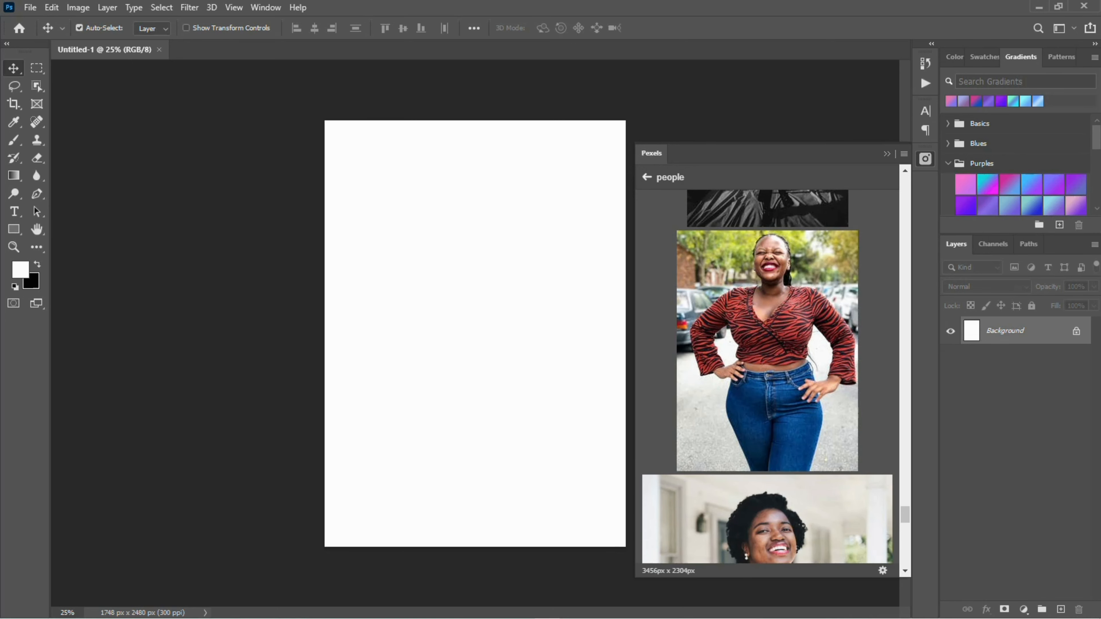
scroll(767, 377, down, 14)
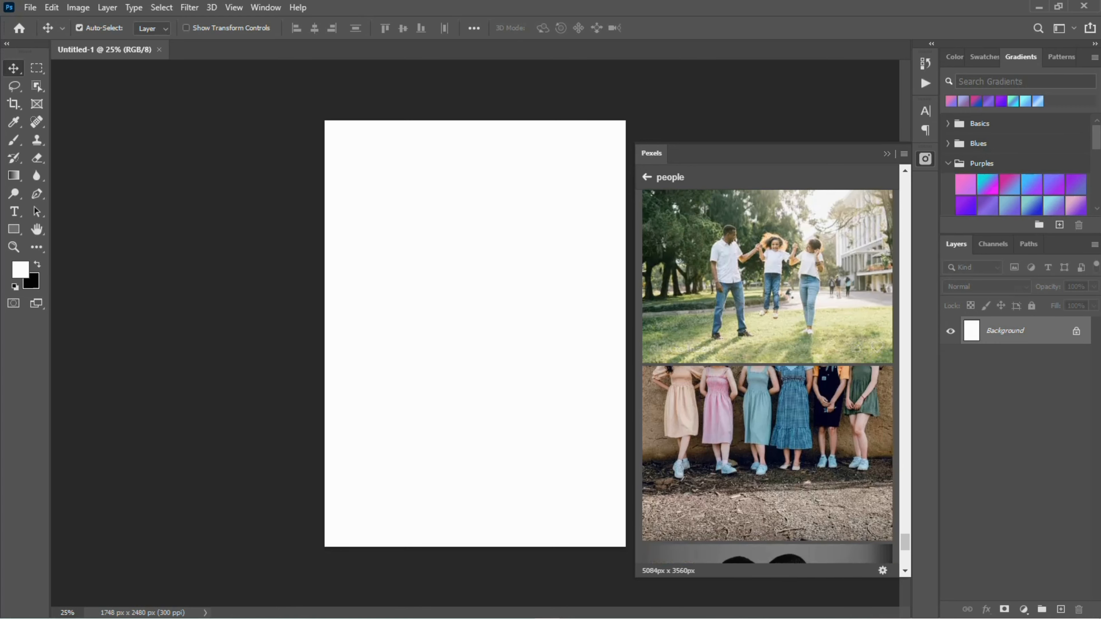
scroll(767, 377, down, 10)
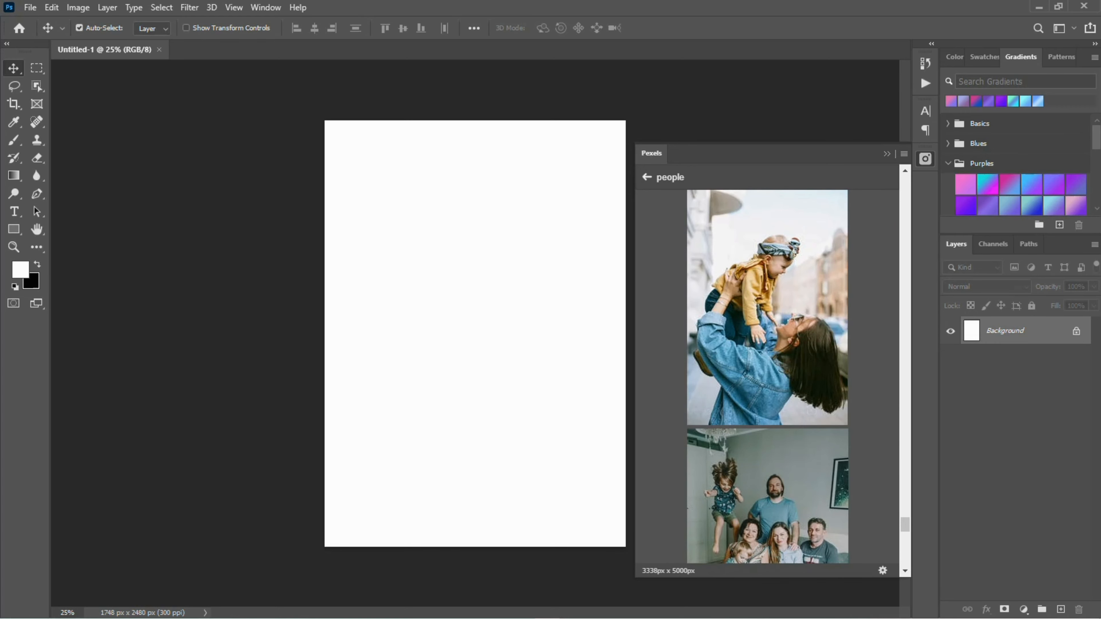
scroll(767, 378, down, 7)
scroll(767, 377, down, 10)
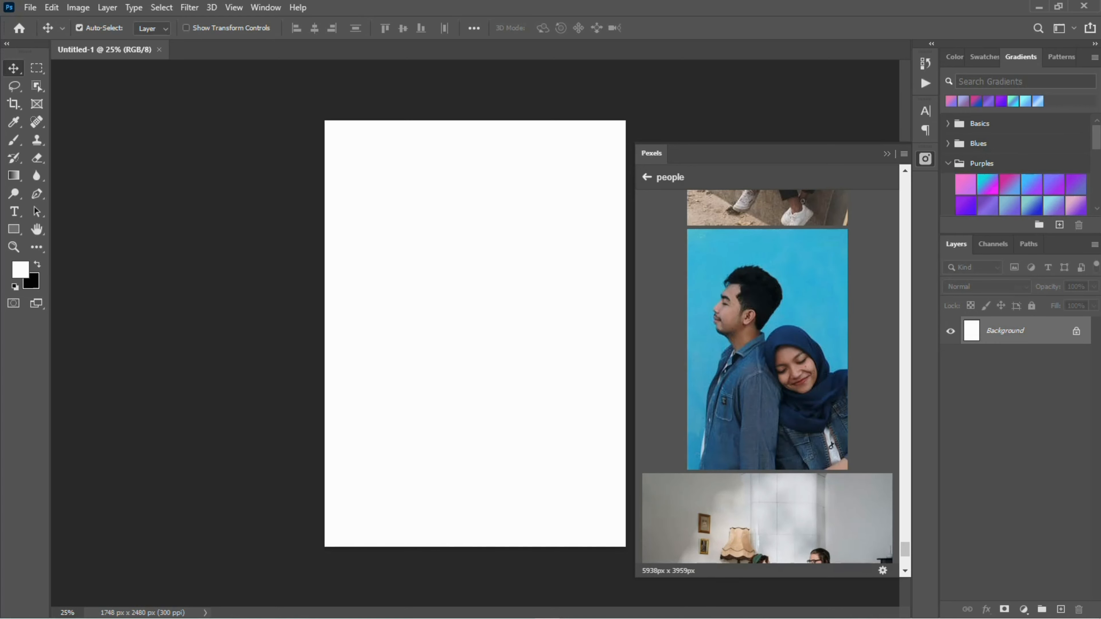
scroll(767, 377, down, 20)
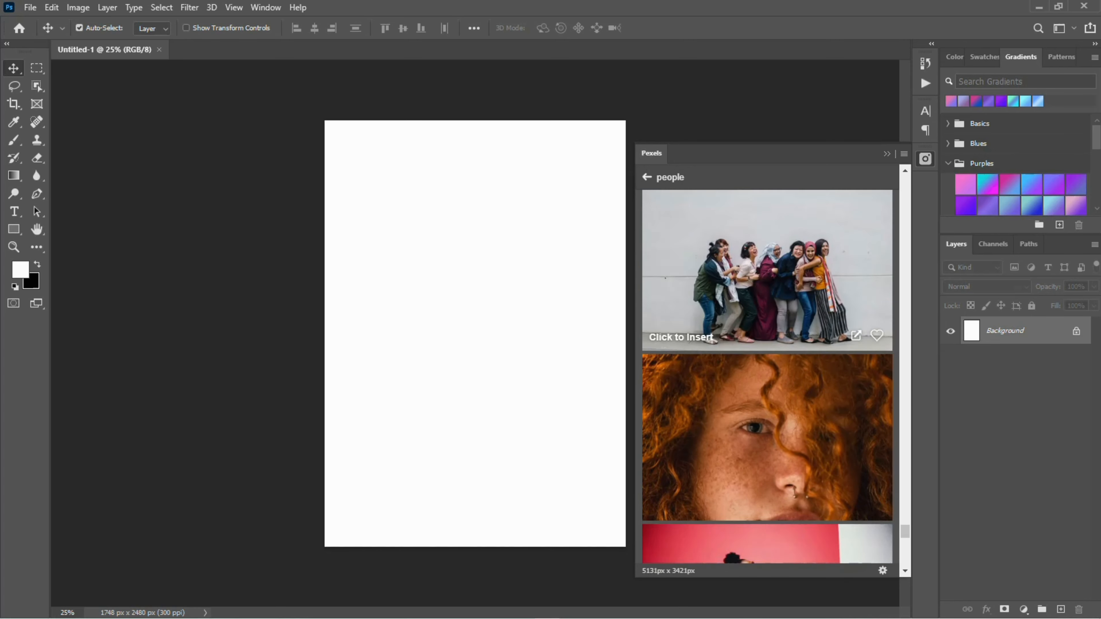
scroll(767, 377, down, 20)
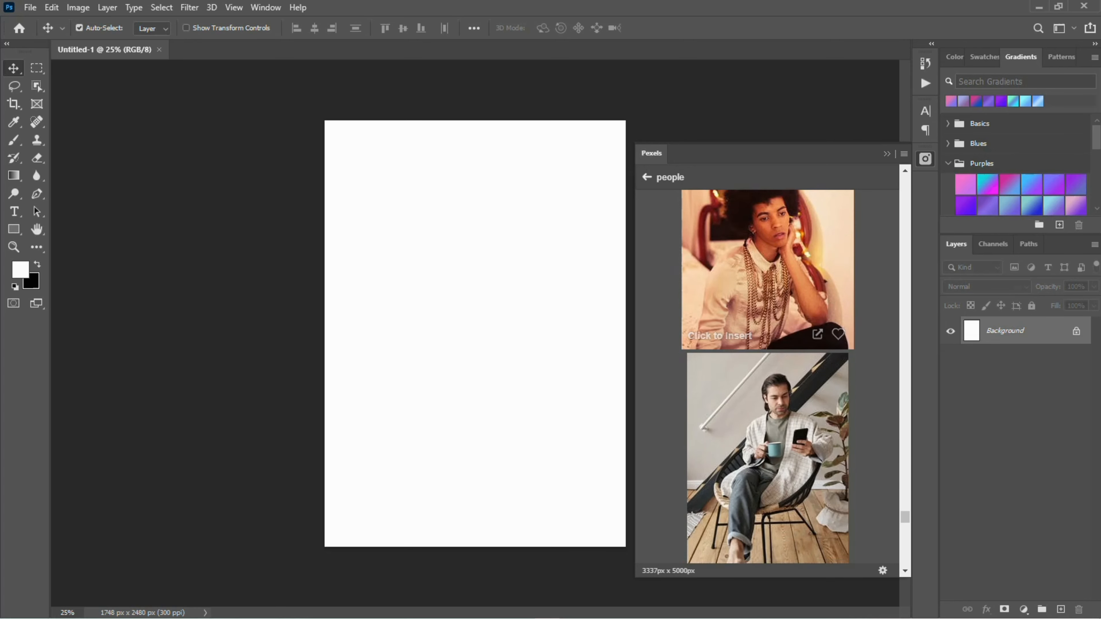
Step: Insert the photo of the man in red trousers sitting on rocks into the canvas, like it, and collapse the Pexels plugin
scroll(767, 377, down, 2)
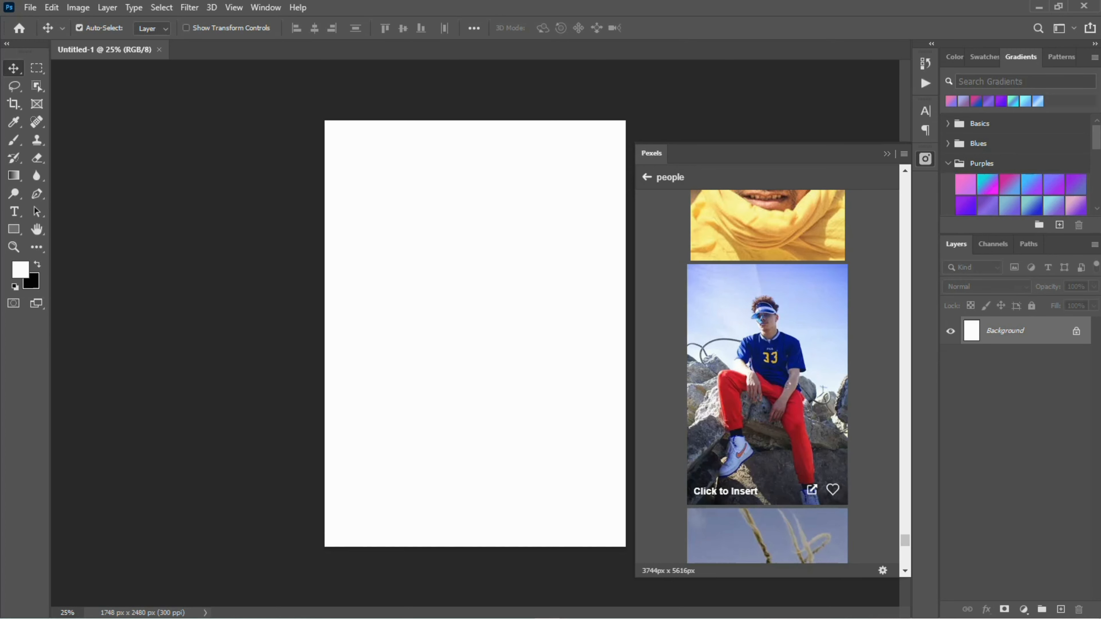
click(767, 382)
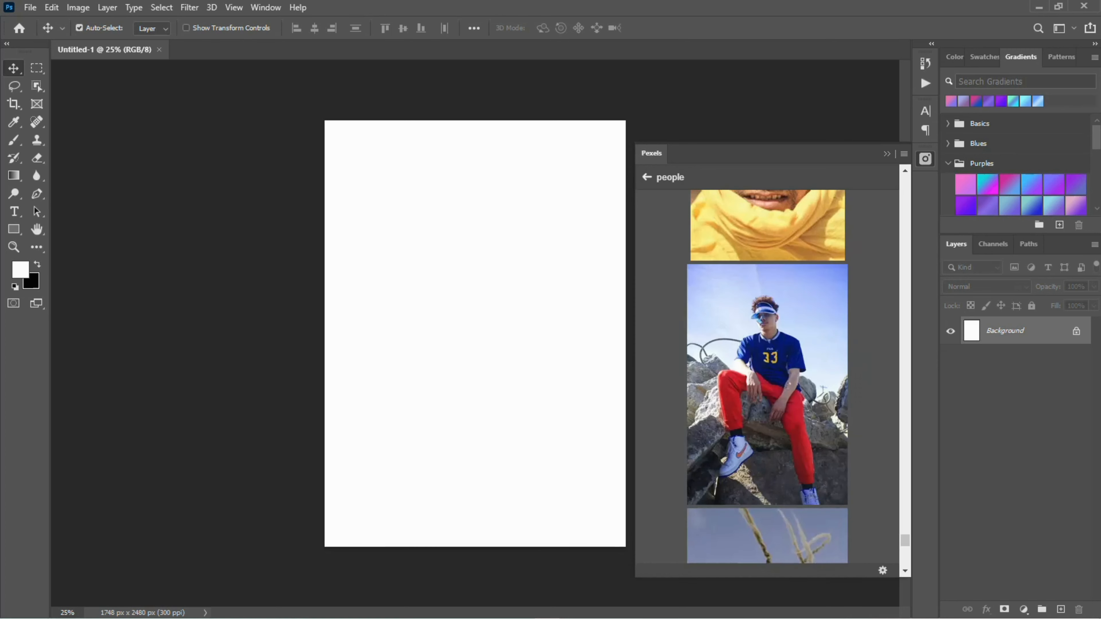
click(833, 489)
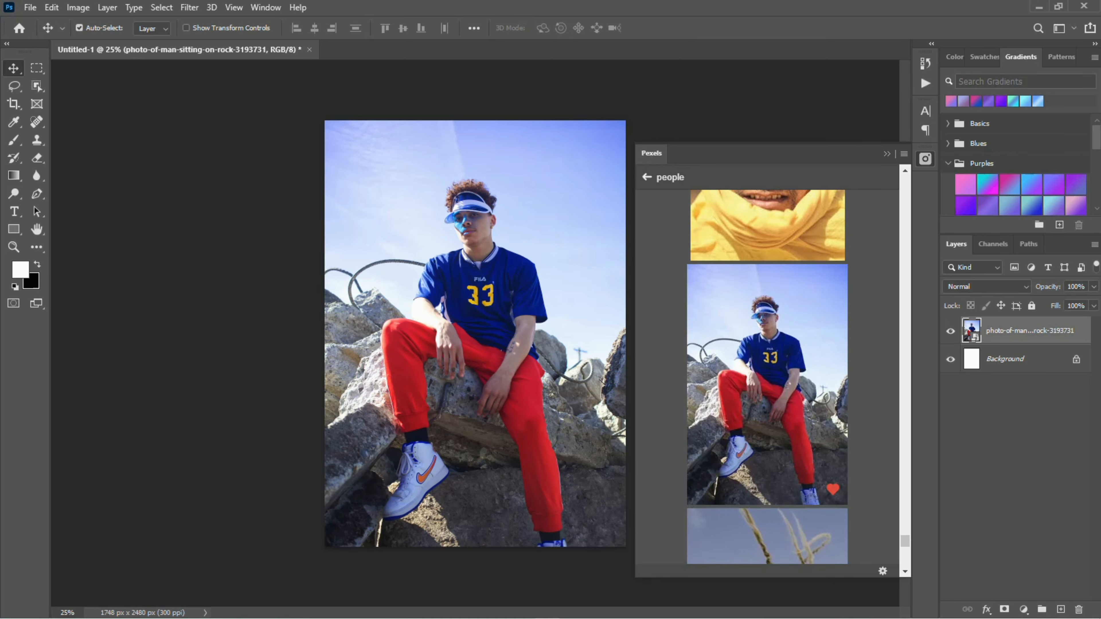
click(887, 154)
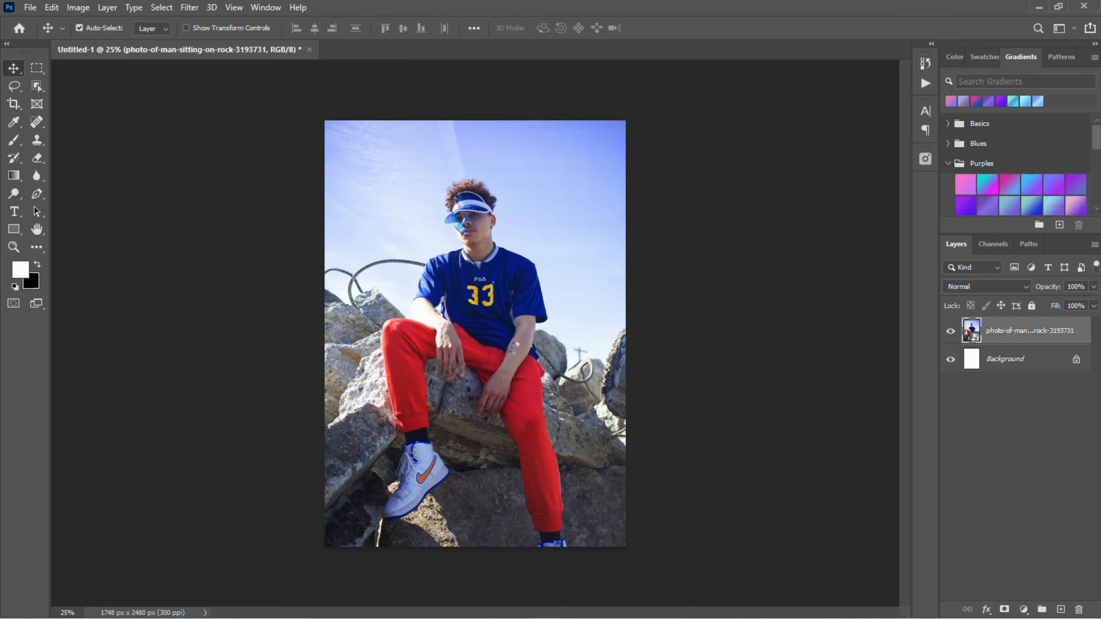
Step: Start Sky Replacement on the inserted photo of the man on the rocks and open the sky presets
click(52, 8)
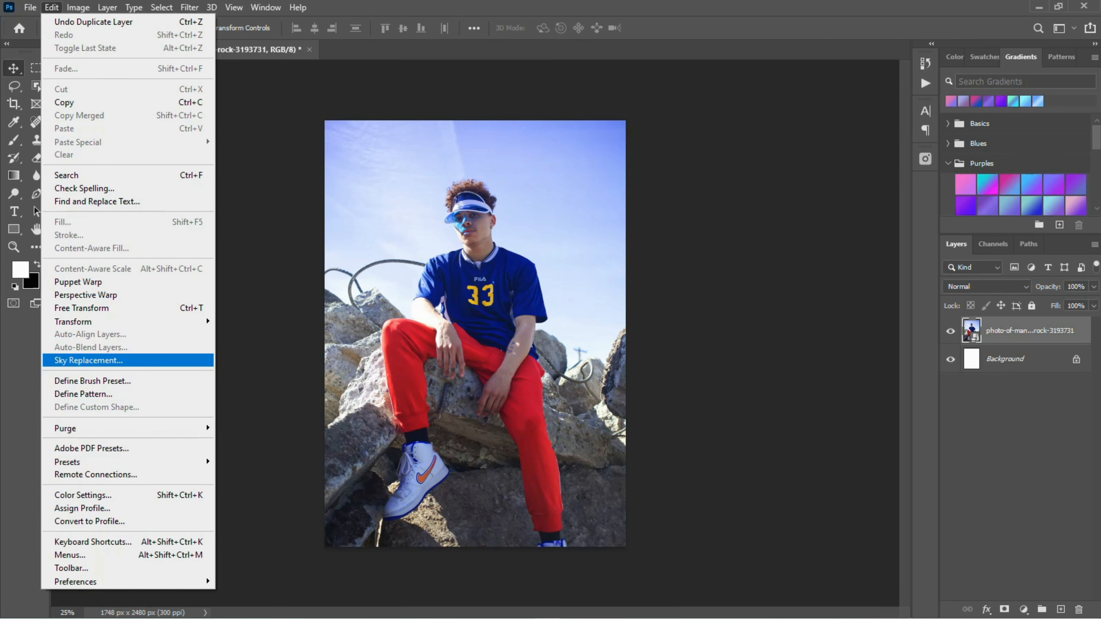
click(88, 361)
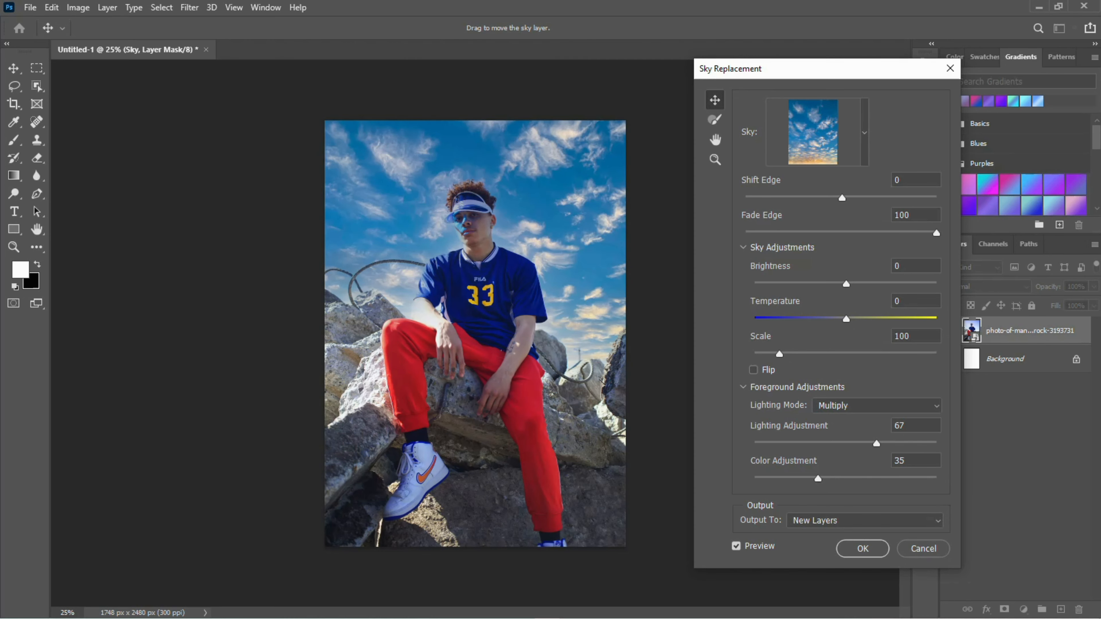
click(864, 132)
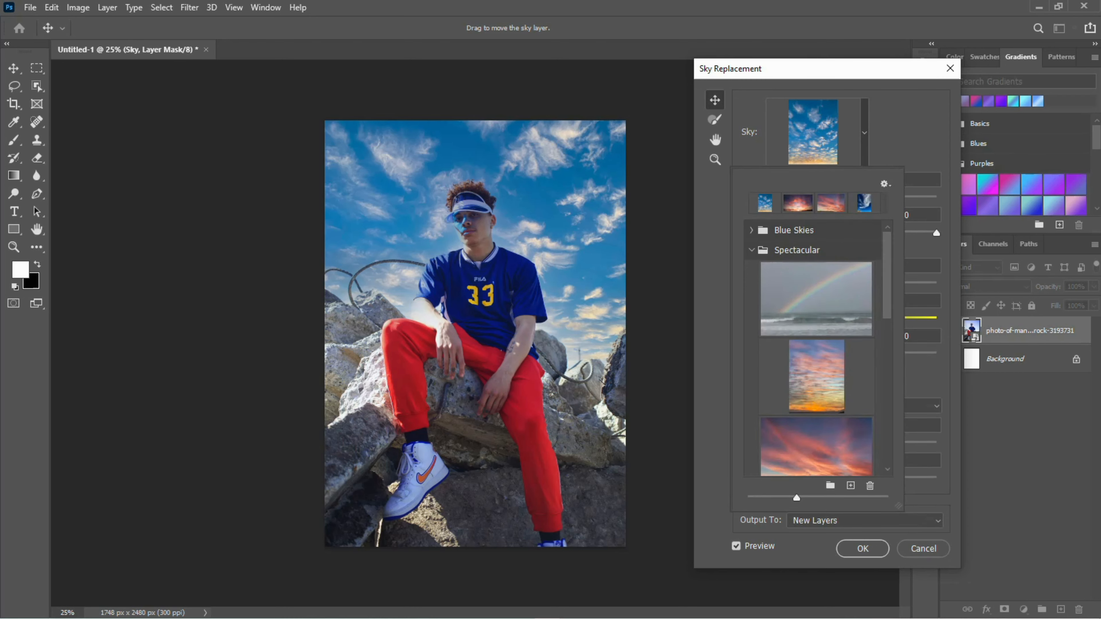
Step: Browse the Blue Skies presets for a replacement sky for the man-on-rocks photo
click(751, 250)
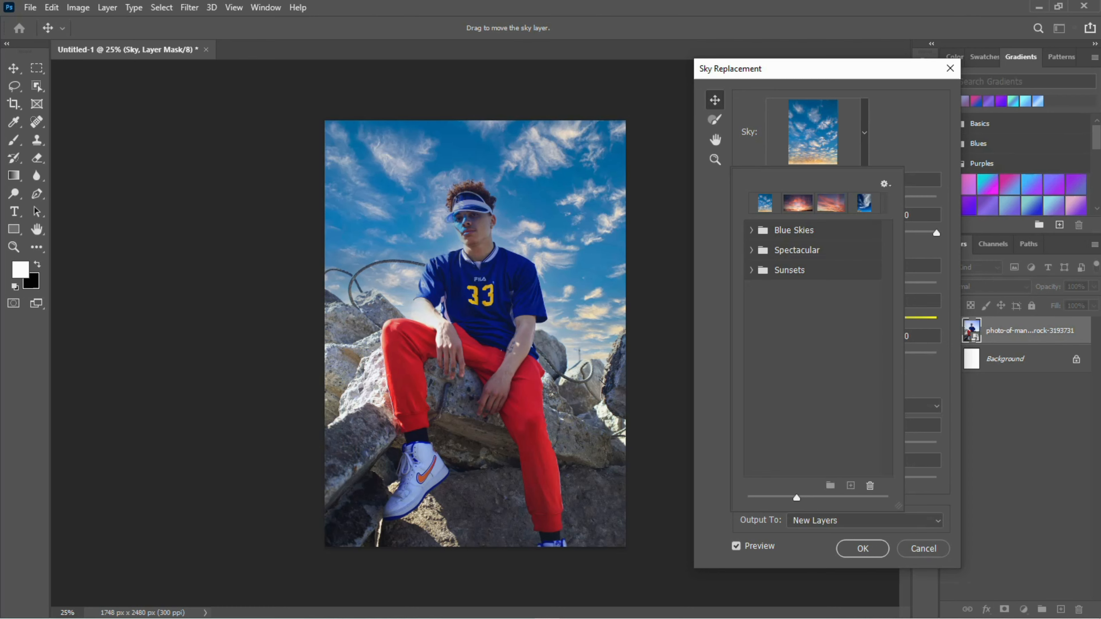
click(751, 230)
scroll(816, 346, down, 2)
scroll(817, 347, down, 5)
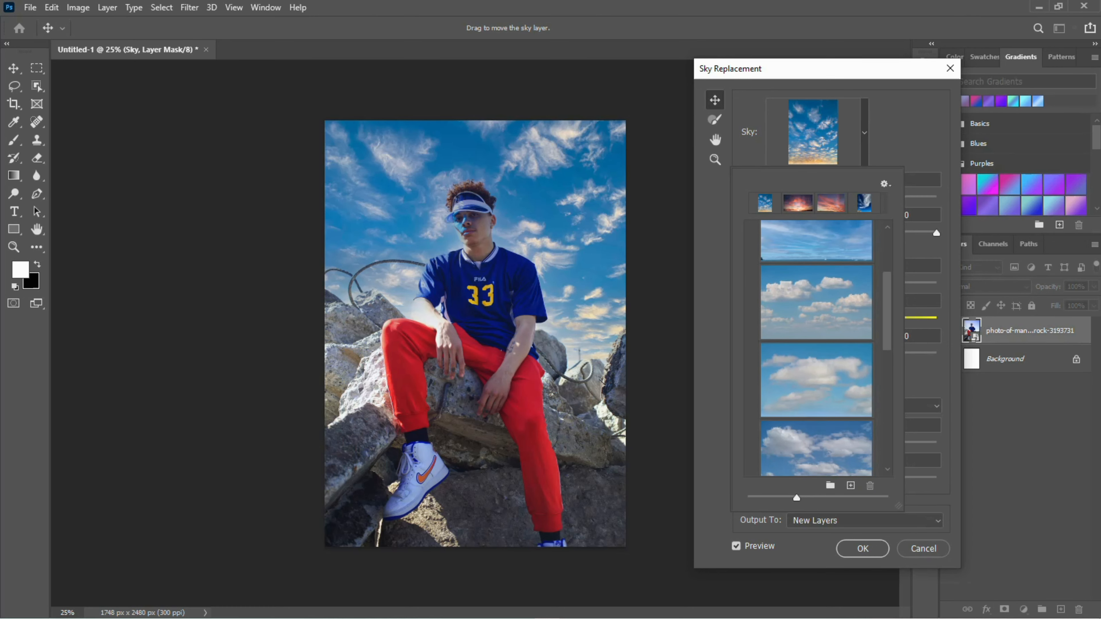
scroll(816, 347, down, 5)
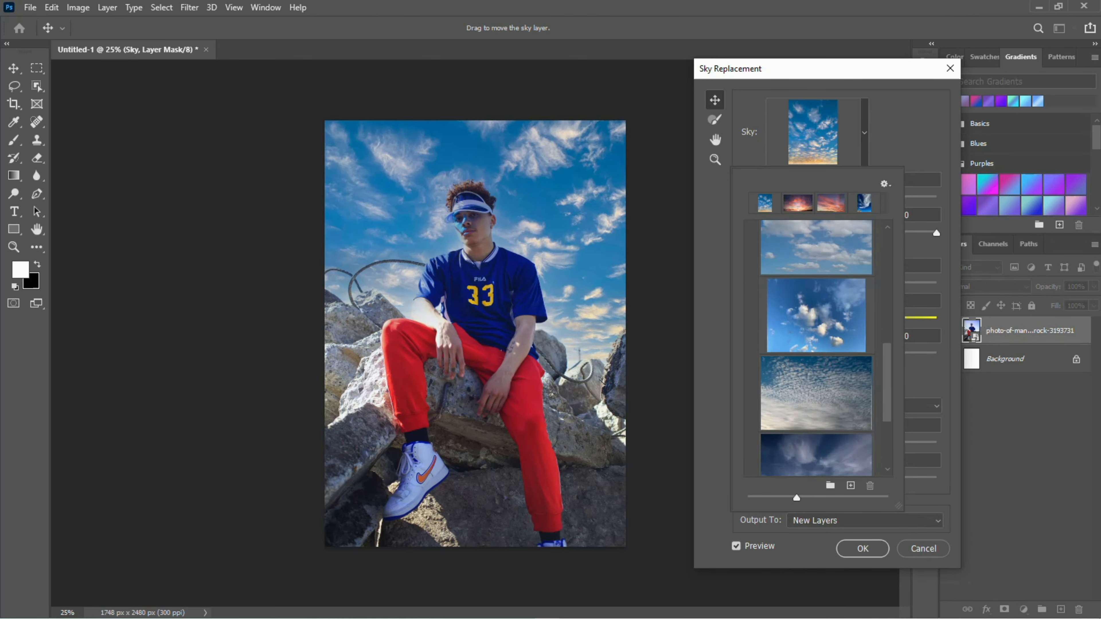
scroll(817, 347, down, 2)
scroll(816, 347, up, 6)
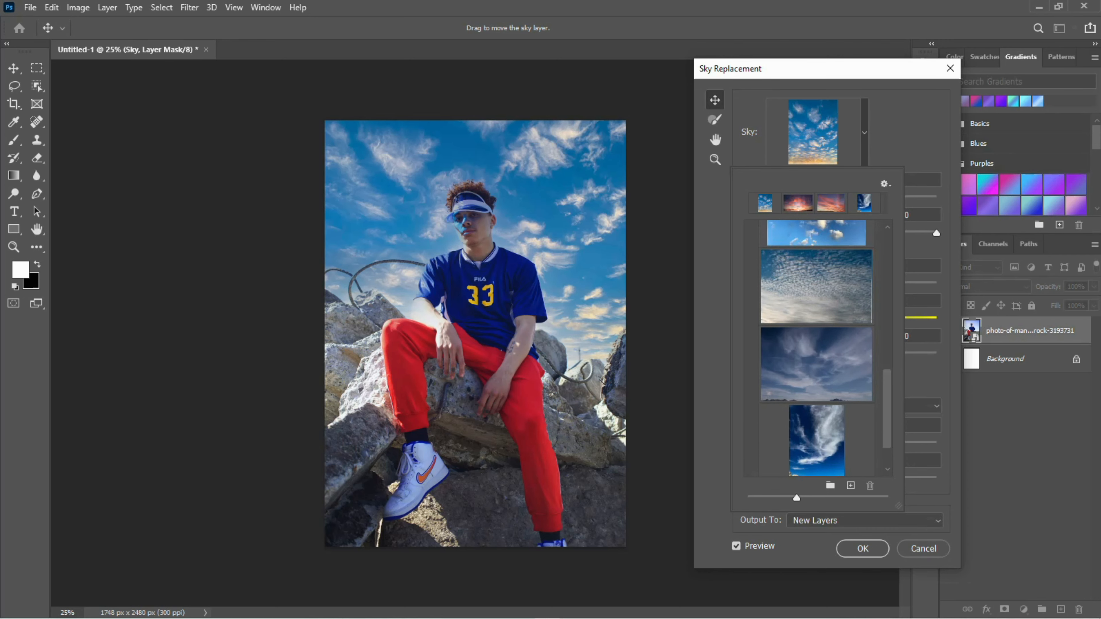
scroll(816, 347, up, 5)
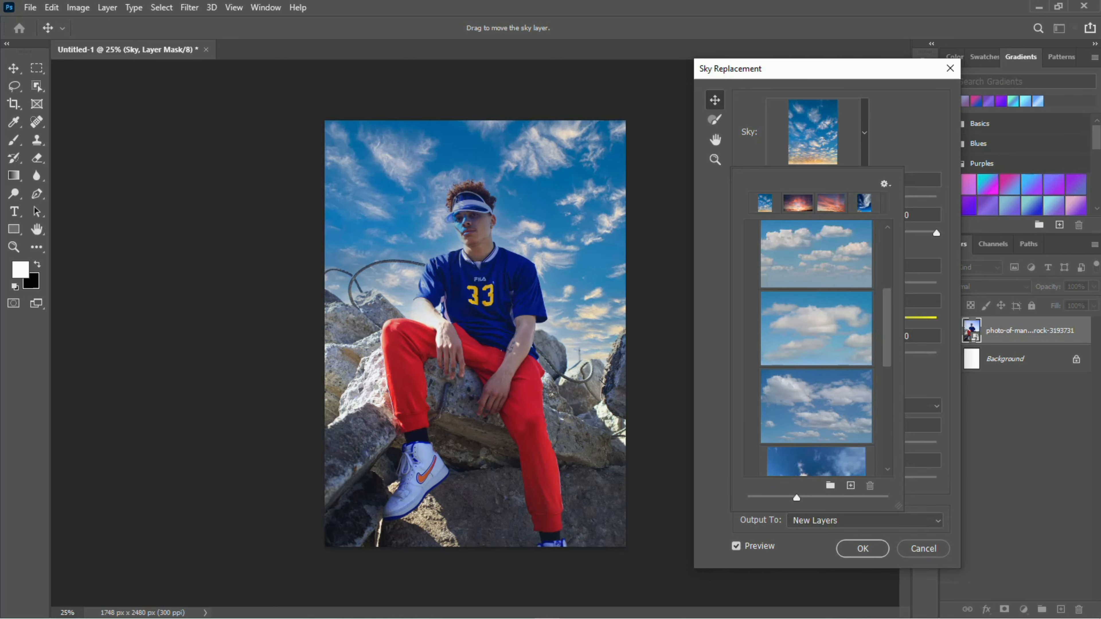
scroll(816, 346, up, 2)
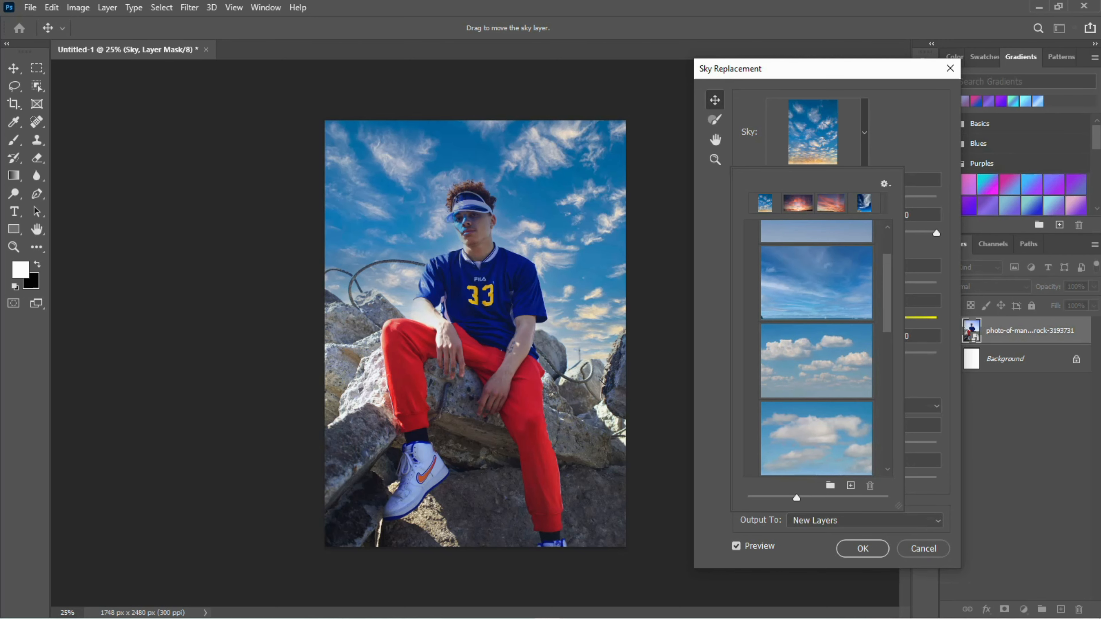
Step: Try the neighbouring wispy and small-cloud blue skies, and settle on the Blue Skies preset with large soft white clouds
click(807, 300)
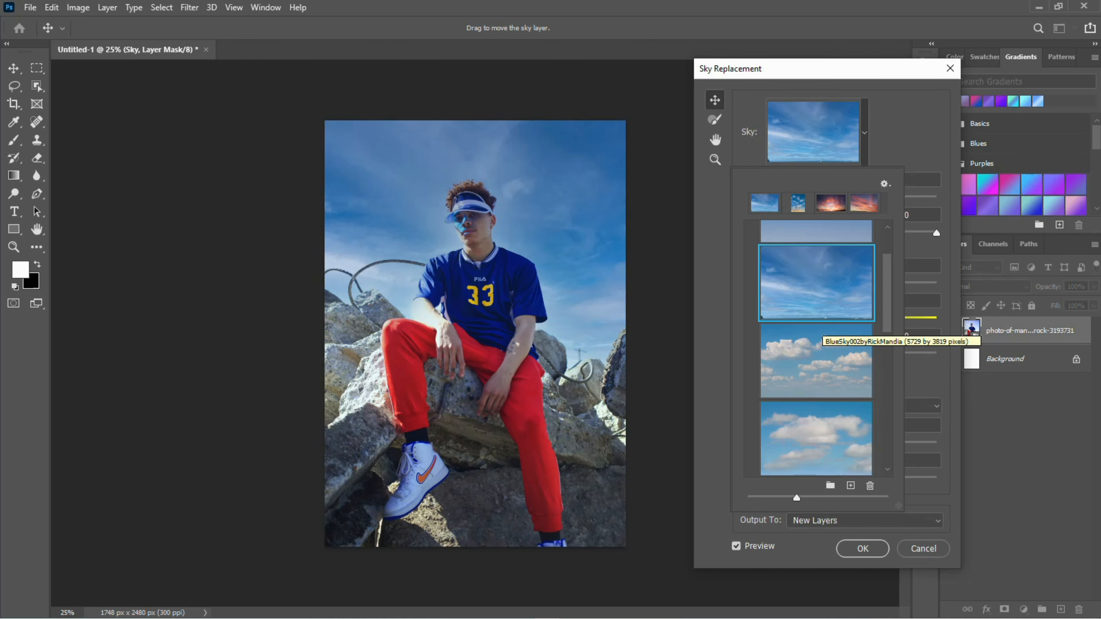
click(816, 361)
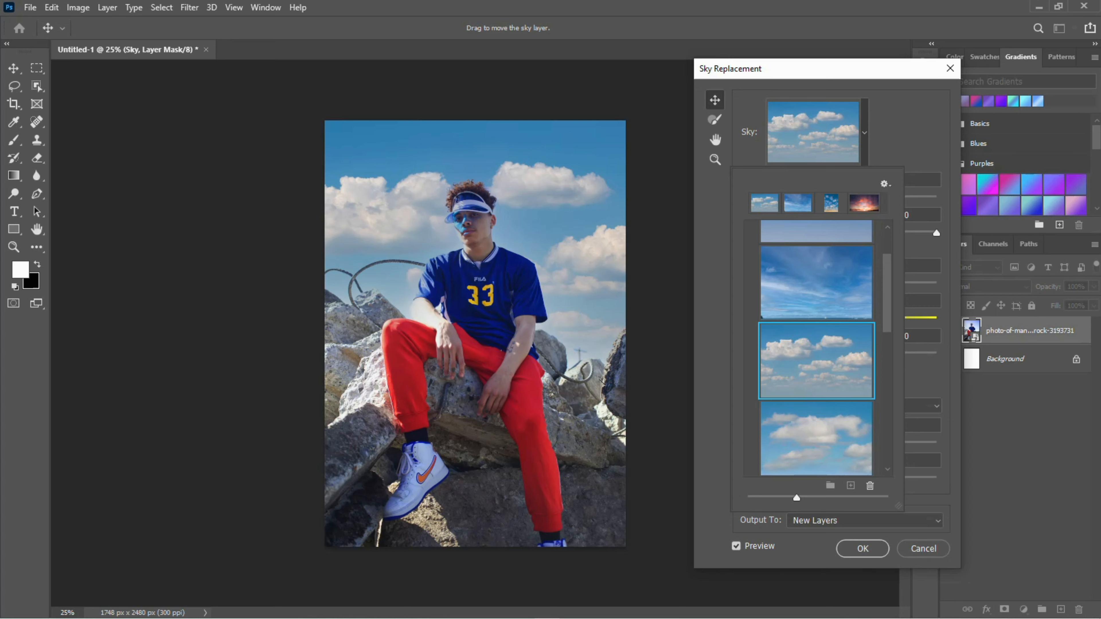
click(816, 438)
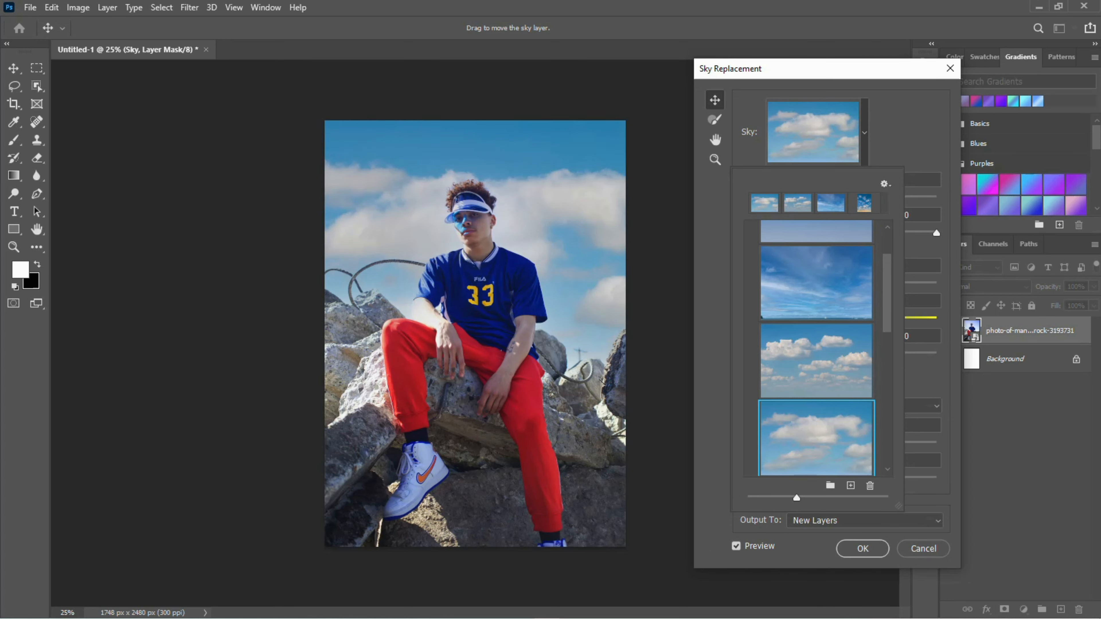
key(Return)
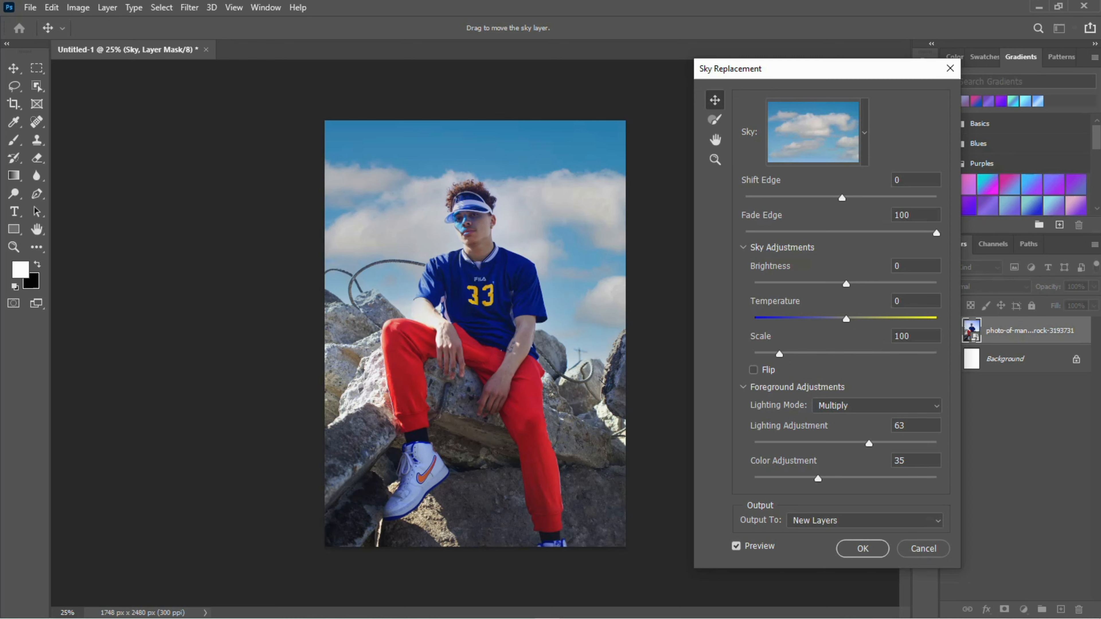
Step: Set the sky's brightness to 23, temperature to -30 and scale to 148, and try flipping it before restoring its original orientation
drag(845, 284, 866, 284)
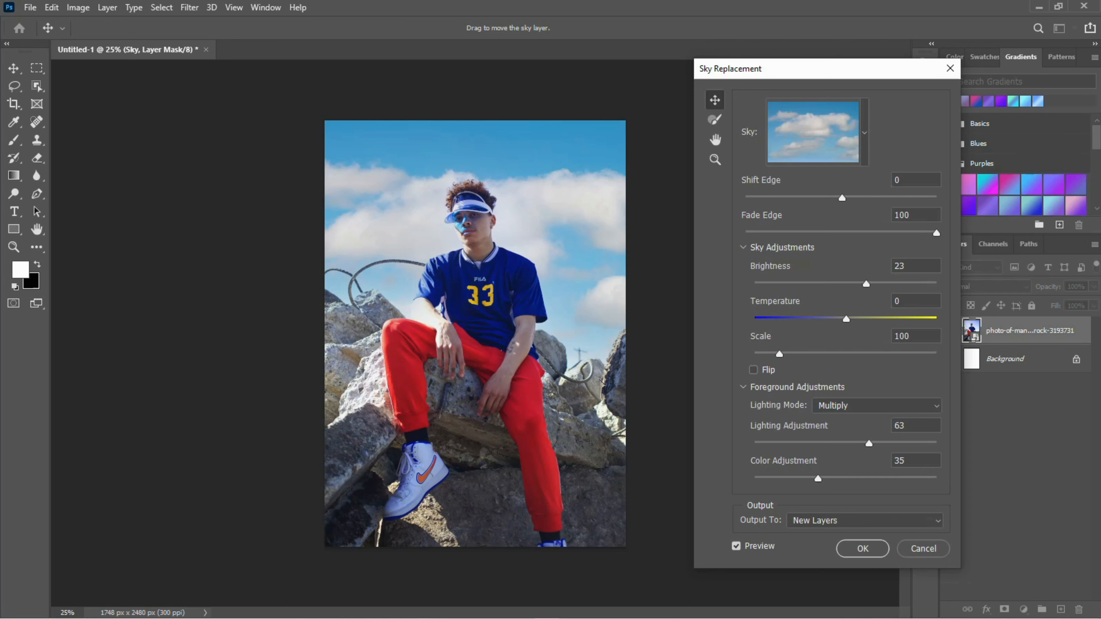
drag(845, 318, 817, 319)
drag(779, 353, 807, 354)
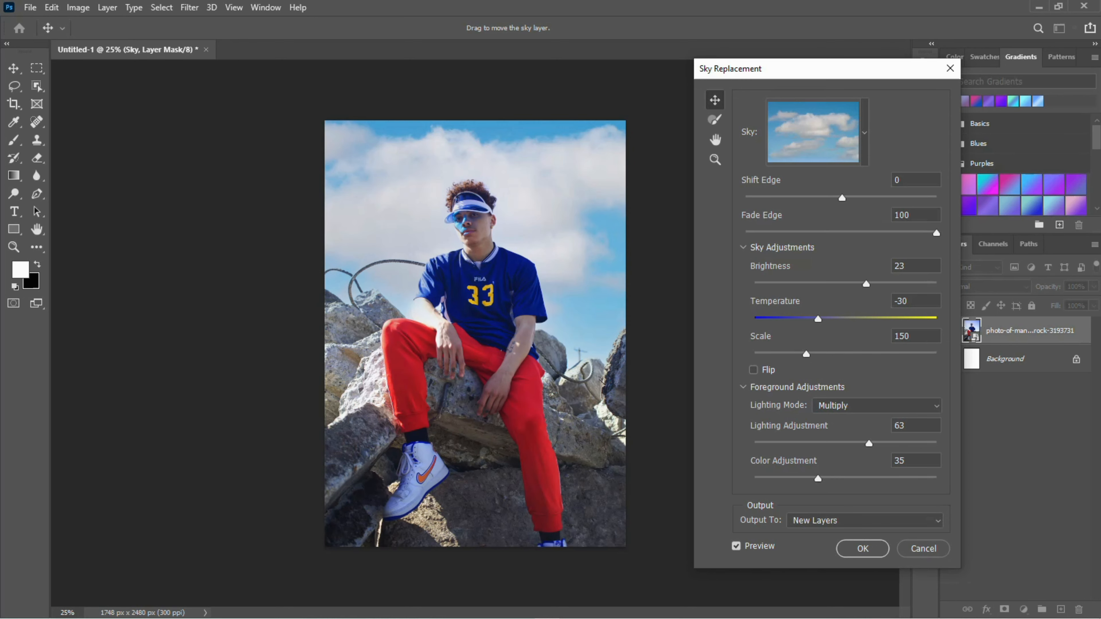
mouse_move(806, 354)
mouse_down()
mouse_move(793, 354)
mouse_move(805, 354)
mouse_up()
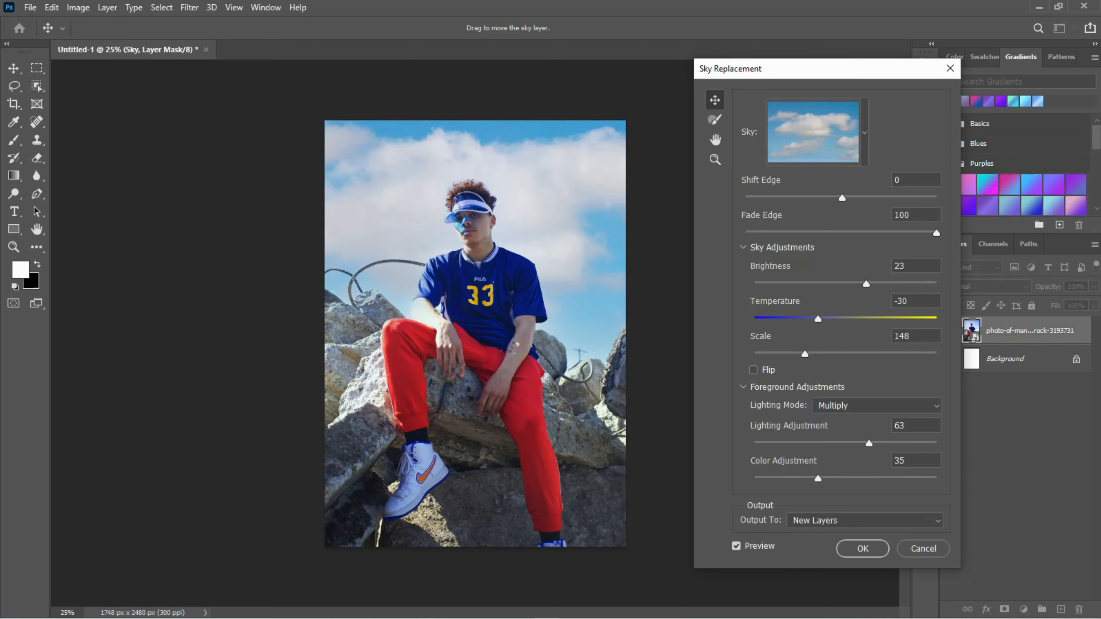
click(754, 370)
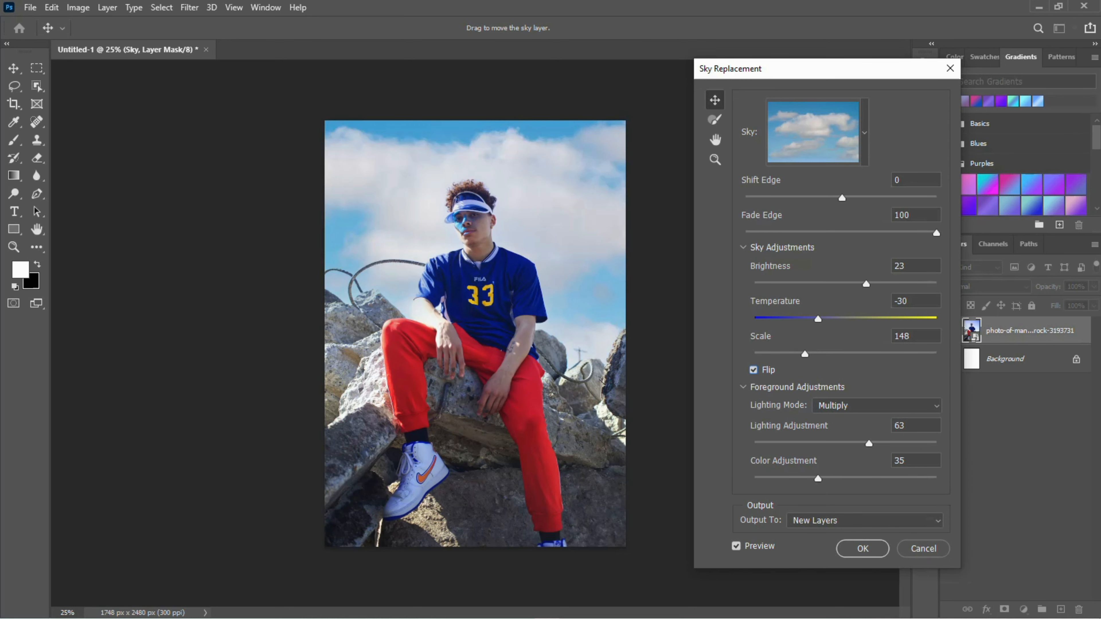
click(753, 370)
Step: Raise the foreground Color Adjustment to 71, lower the Lighting Adjustment, and apply the cloudy blue sky as new layers
drag(818, 479, 883, 478)
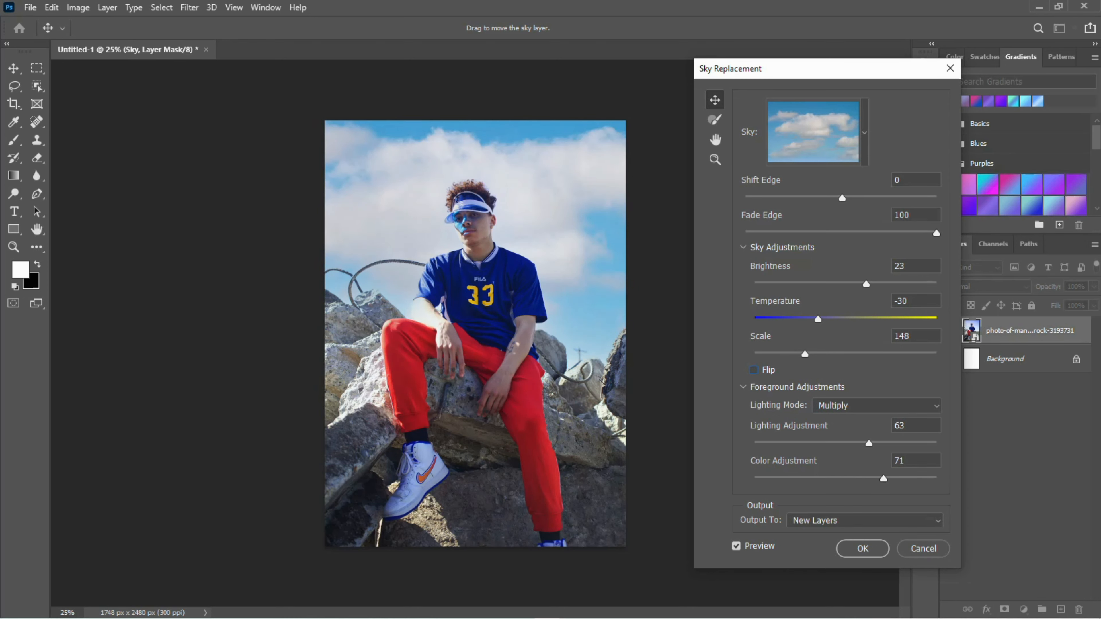
drag(869, 444, 803, 443)
click(862, 549)
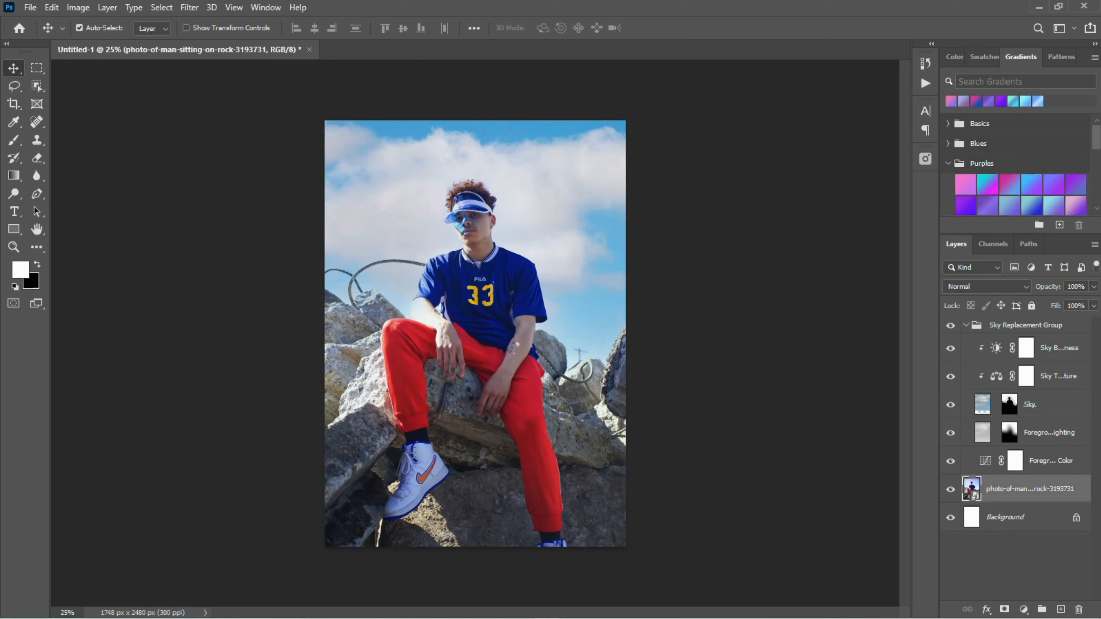
Step: Compare the image with and without the sky brightness layer, and leave the Sky Replacement Group hidden and collapsed
click(950, 348)
click(950, 349)
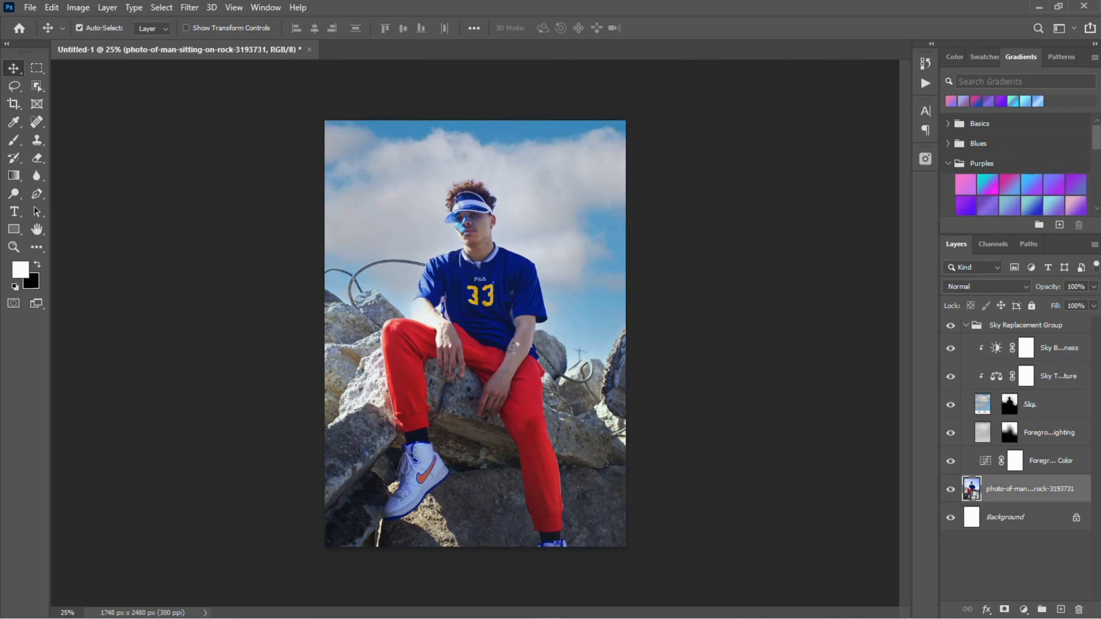
click(950, 325)
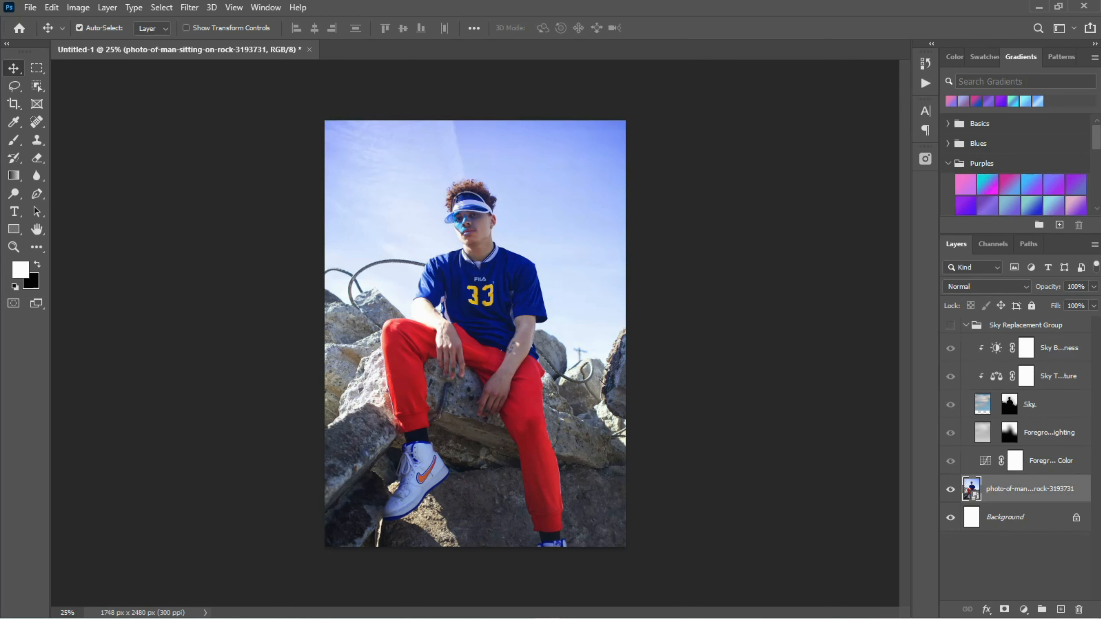
click(951, 325)
click(966, 325)
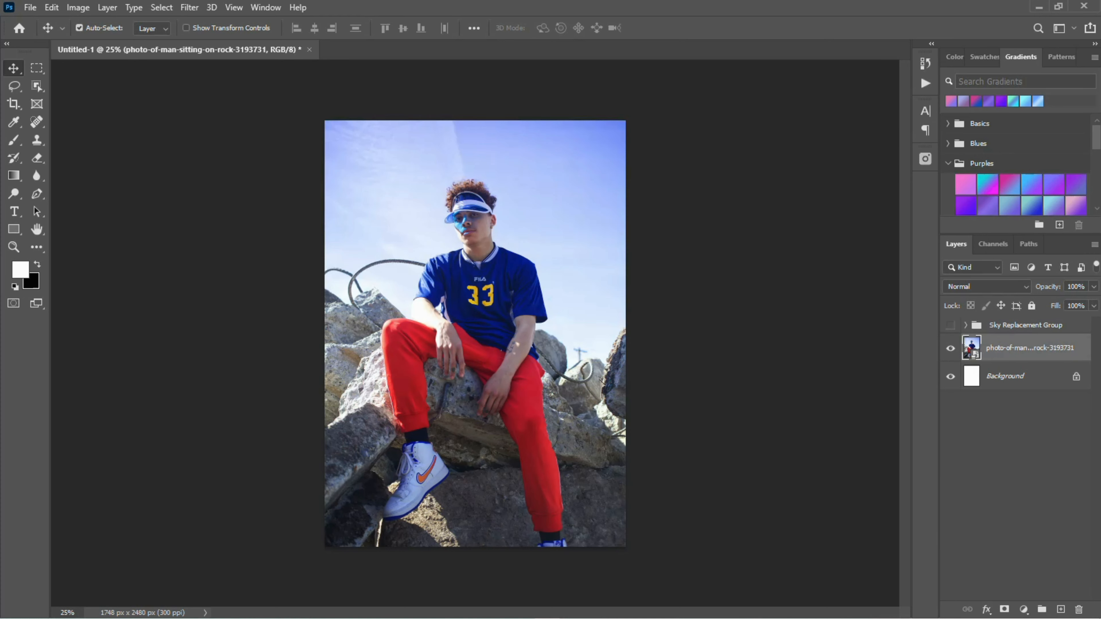
Step: Start Sky Replacement again on the layer with the man sitting on the rocks
click(1025, 325)
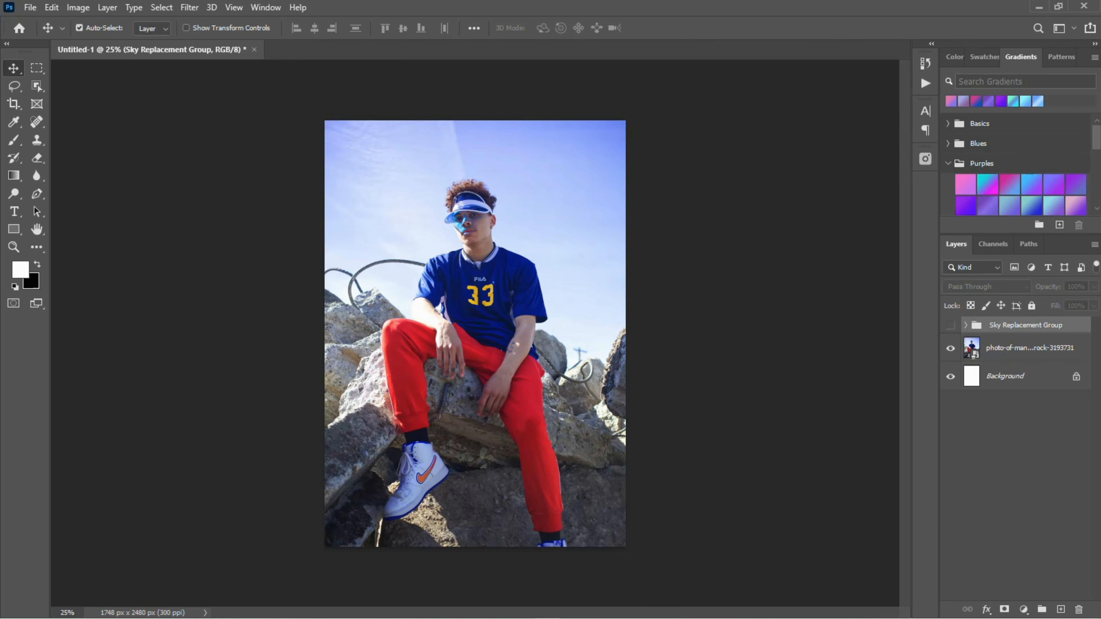
click(1029, 348)
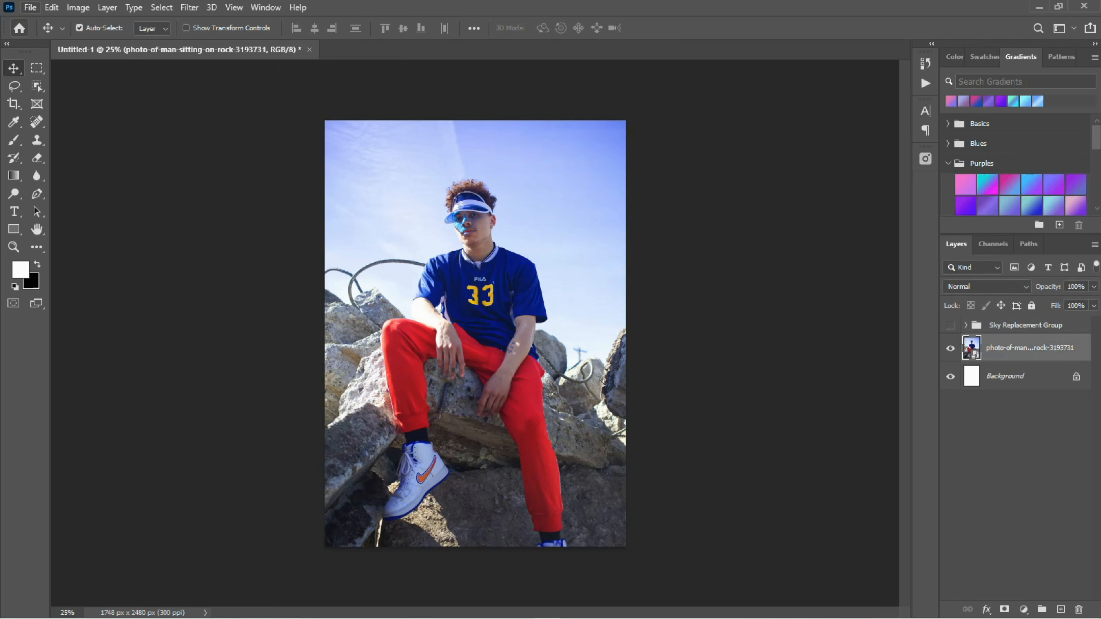
click(51, 8)
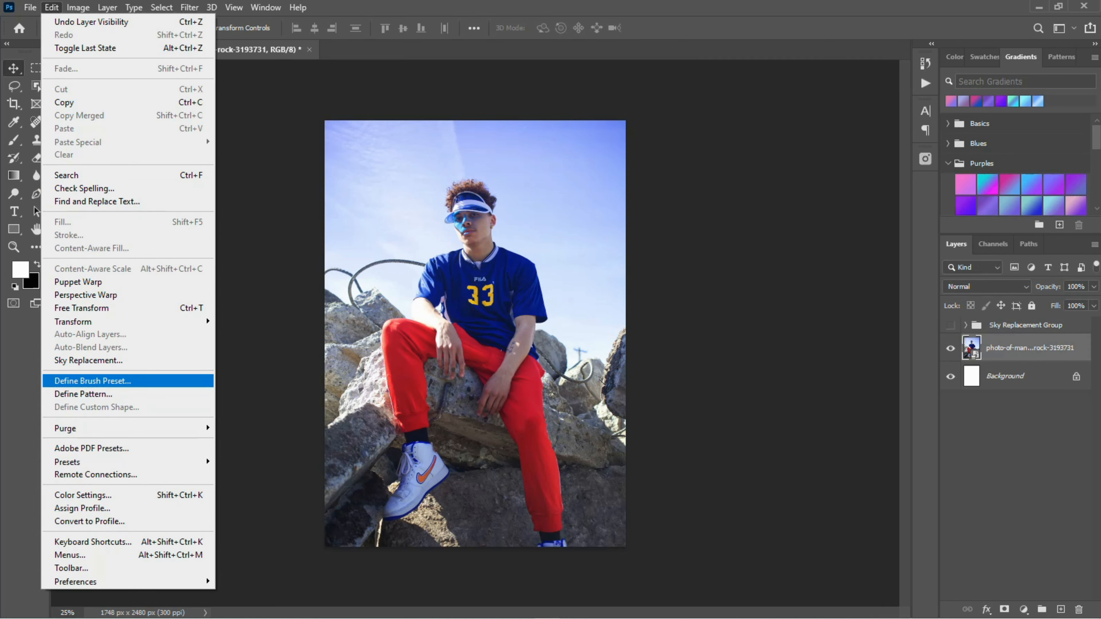
click(88, 361)
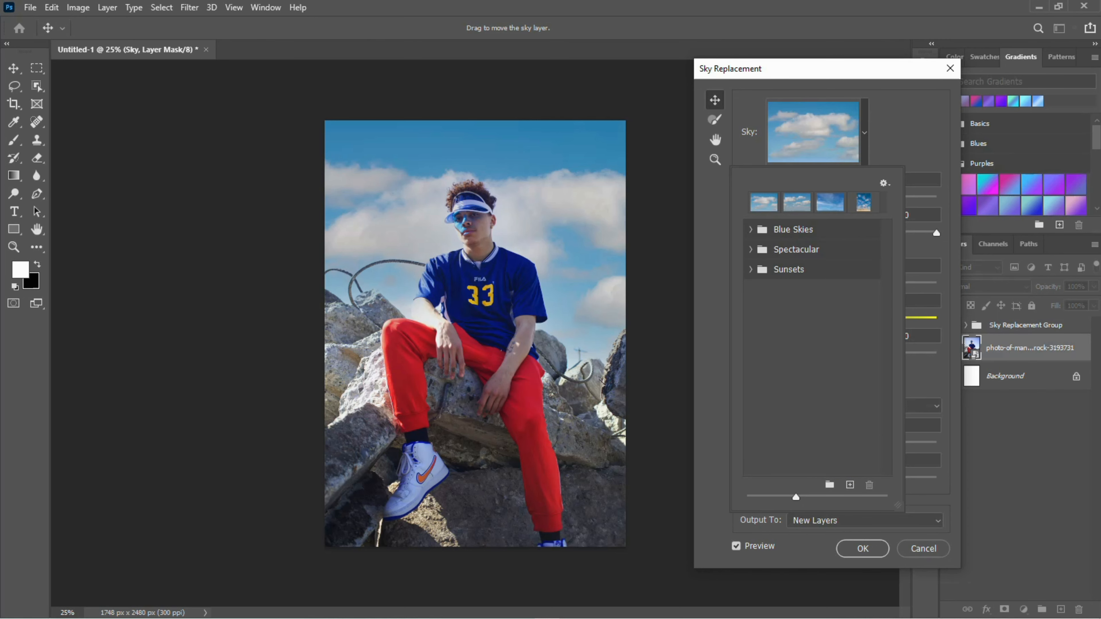
Step: Try the dark dusk sky from the Sunsets presets, and settle on the sky with scattered golden clouds above dark trees
click(789, 268)
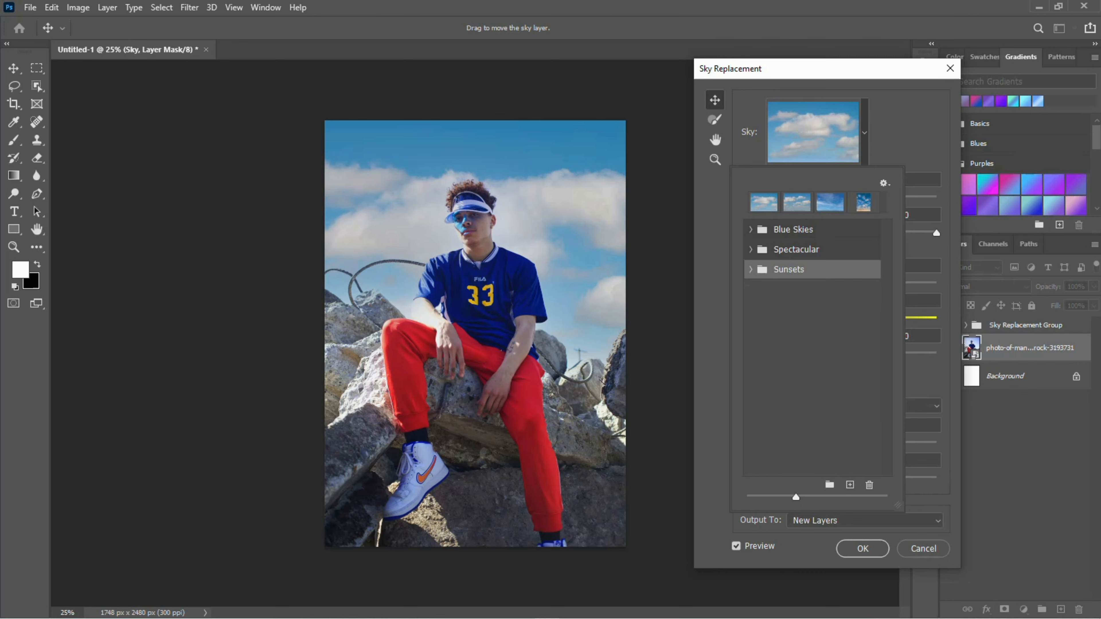
click(750, 269)
scroll(815, 347, down, 5)
scroll(815, 347, down, 6)
scroll(814, 347, down, 3)
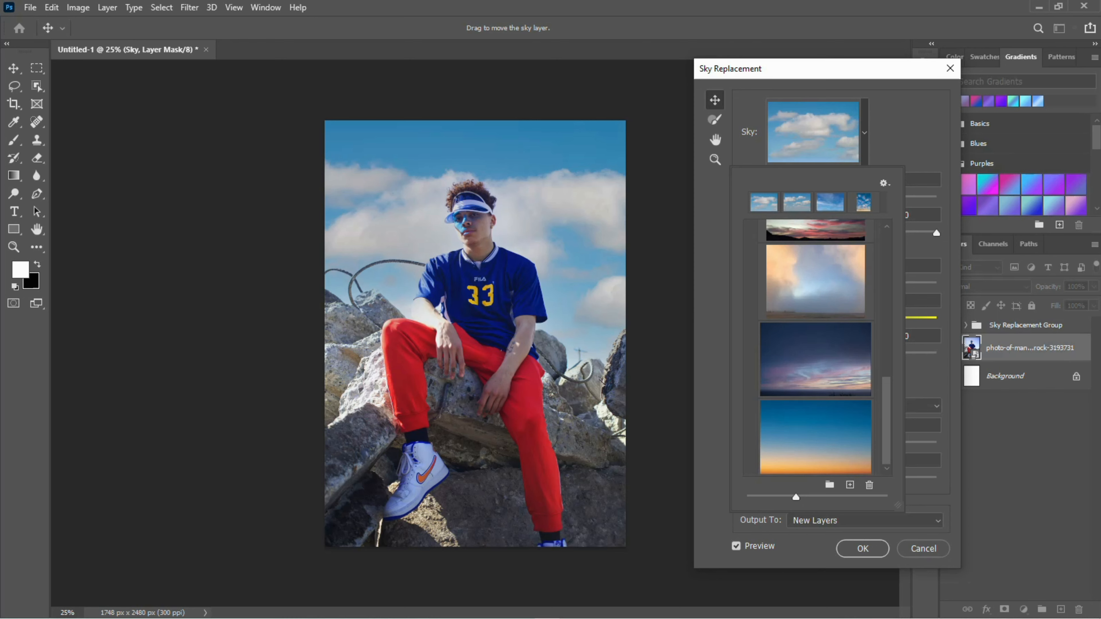
click(817, 364)
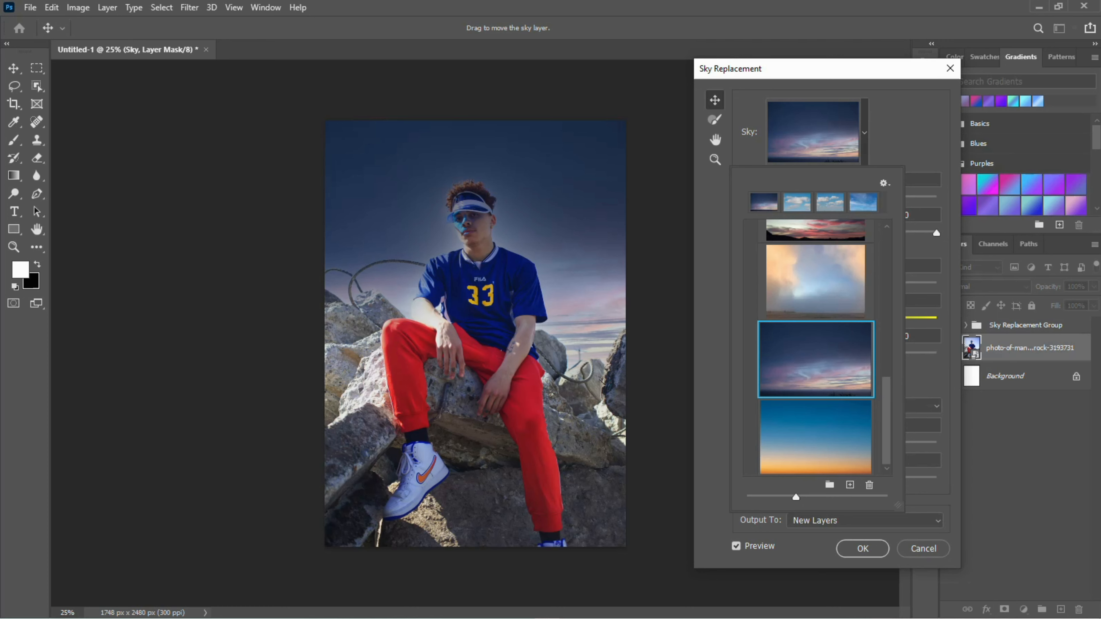
scroll(816, 346, up, 5)
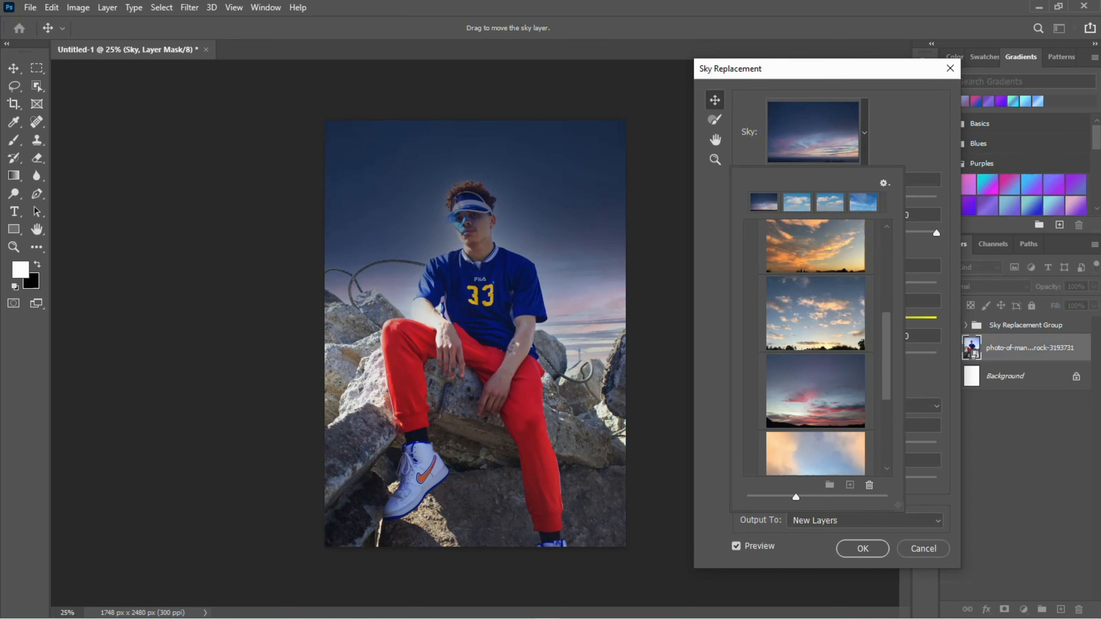
click(816, 313)
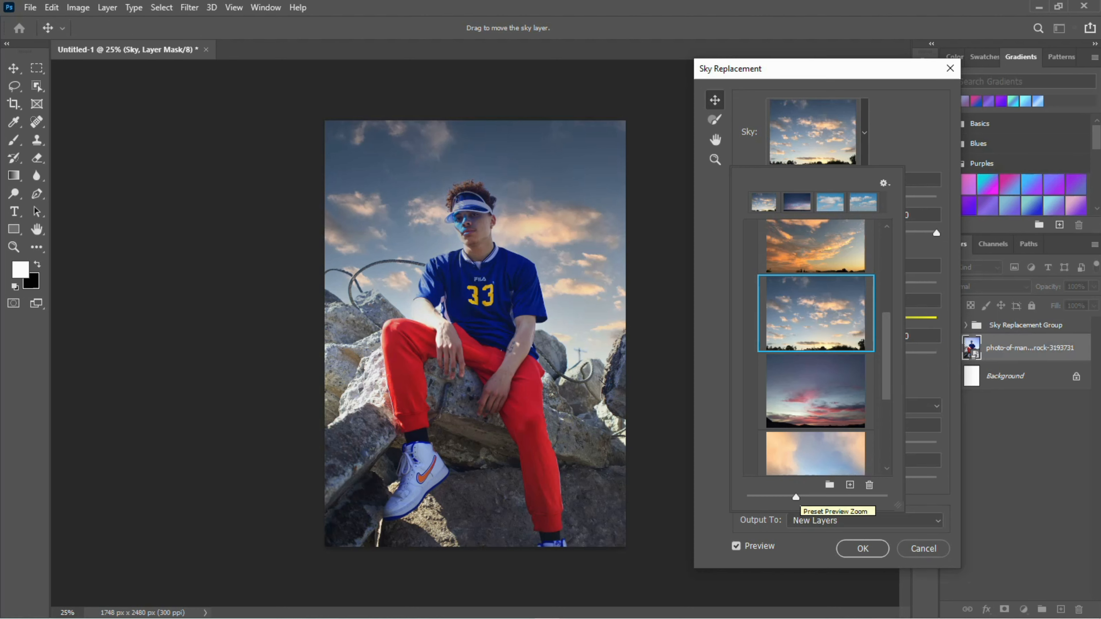
key(Escape)
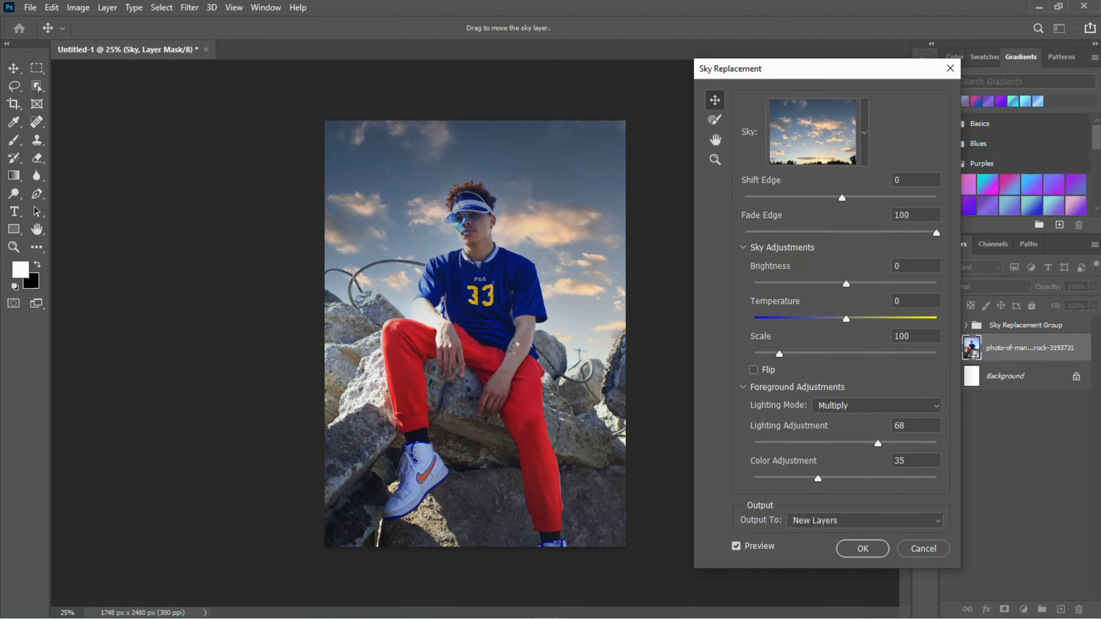
Step: Set the sunset sky's temperature to 60 and brightness to 37, and try flipping it before restoring its original orientation
drag(845, 319, 900, 319)
drag(846, 285, 879, 284)
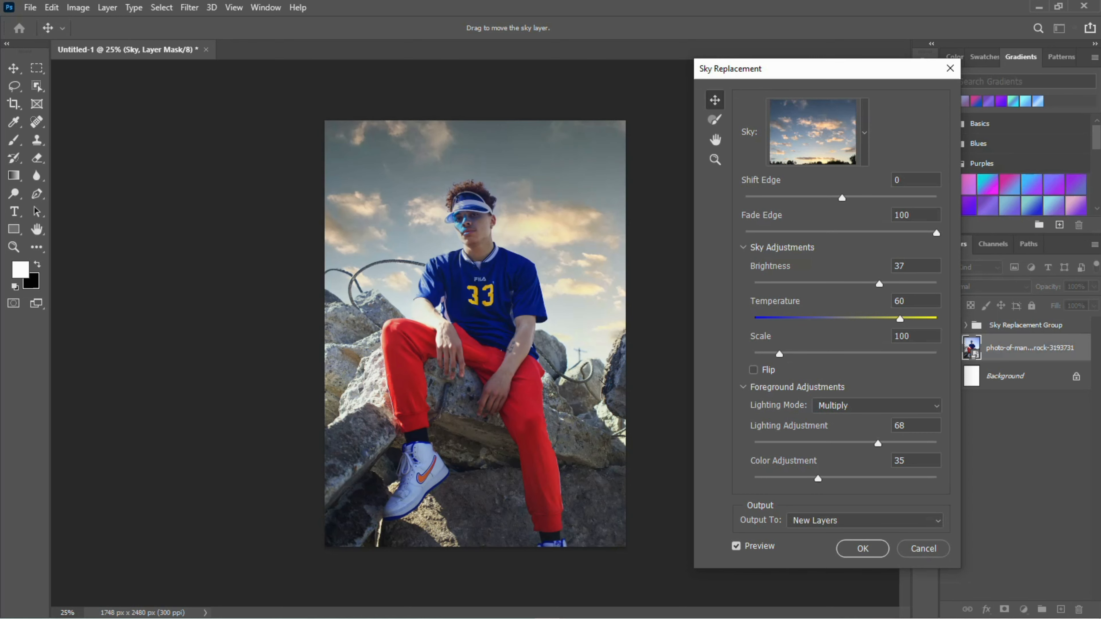
click(753, 369)
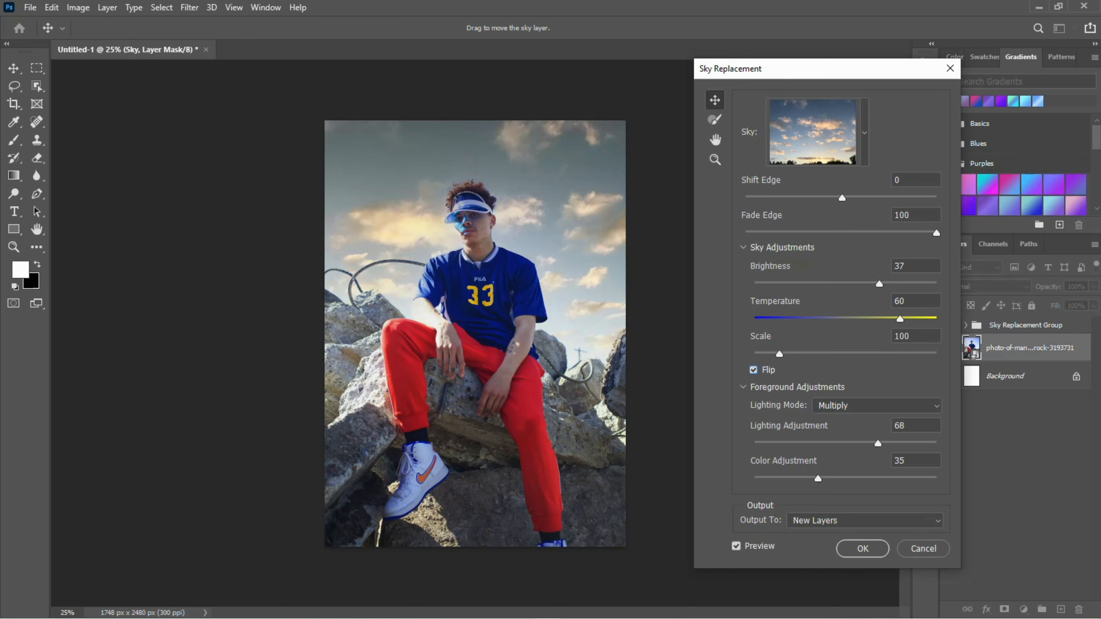
click(753, 369)
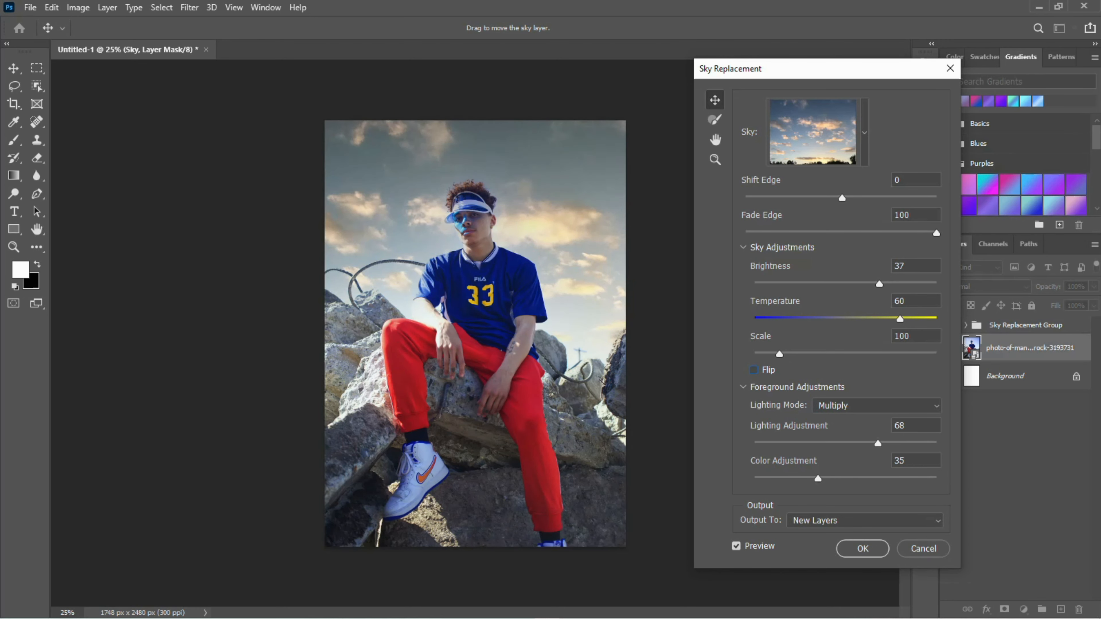
Step: Raise the foreground Color Adjustment, lower the Lighting Adjustment, and apply the sunset sky as new layers
drag(818, 478, 861, 479)
drag(877, 443, 832, 443)
key(Return)
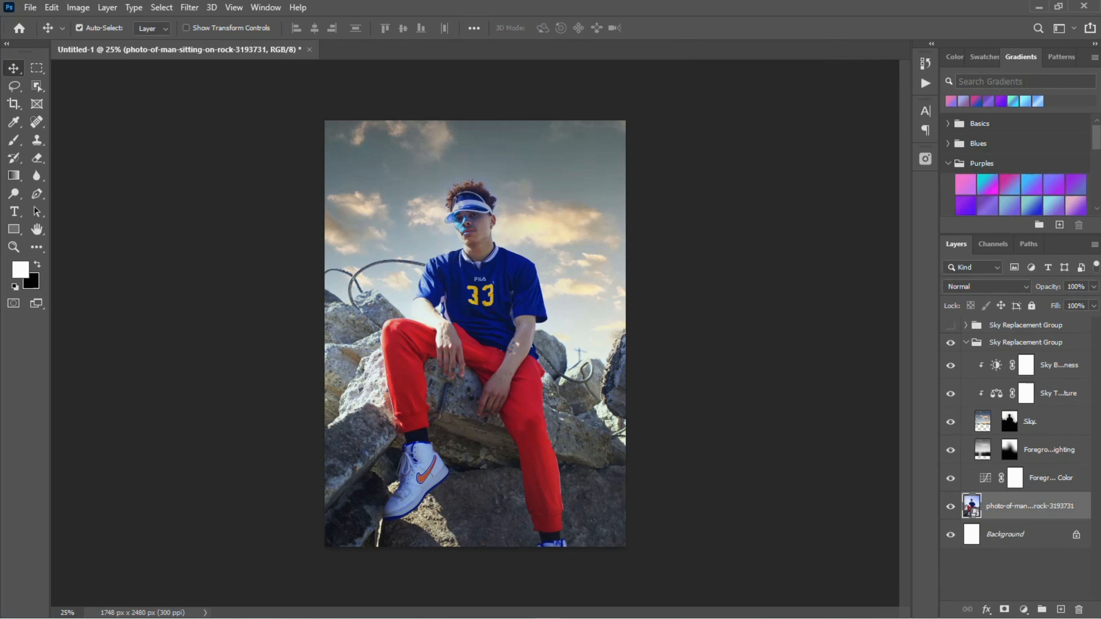